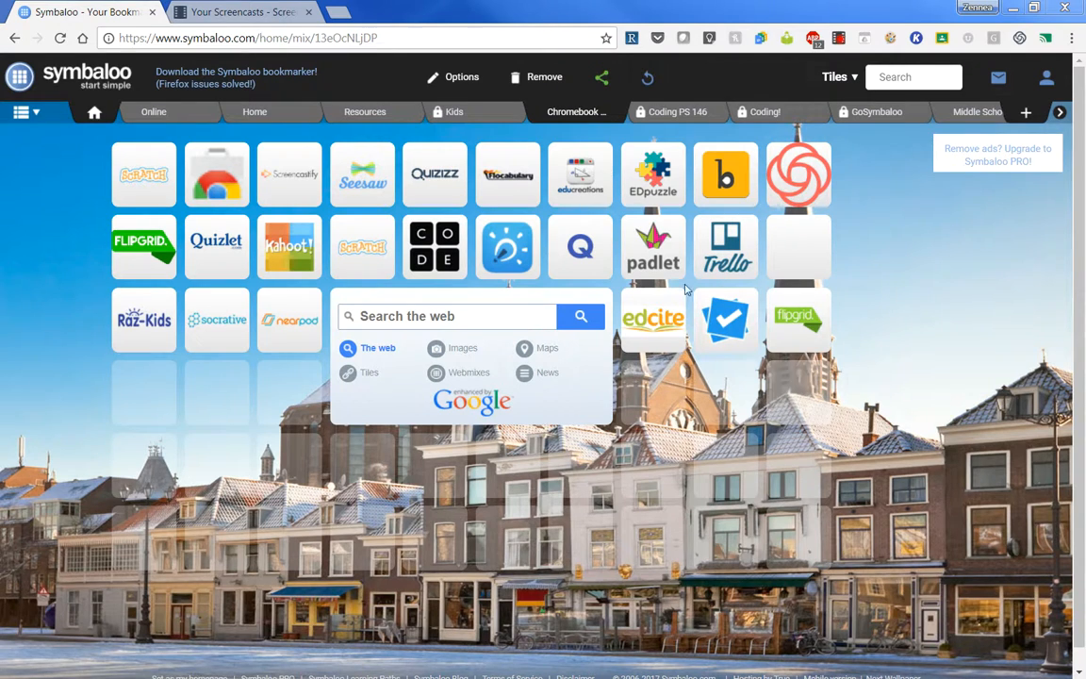
# Step: Browse the list of tile categories for the first empty space in the fourth row, and close it without adding a tile
pyautogui.click(965, 111)
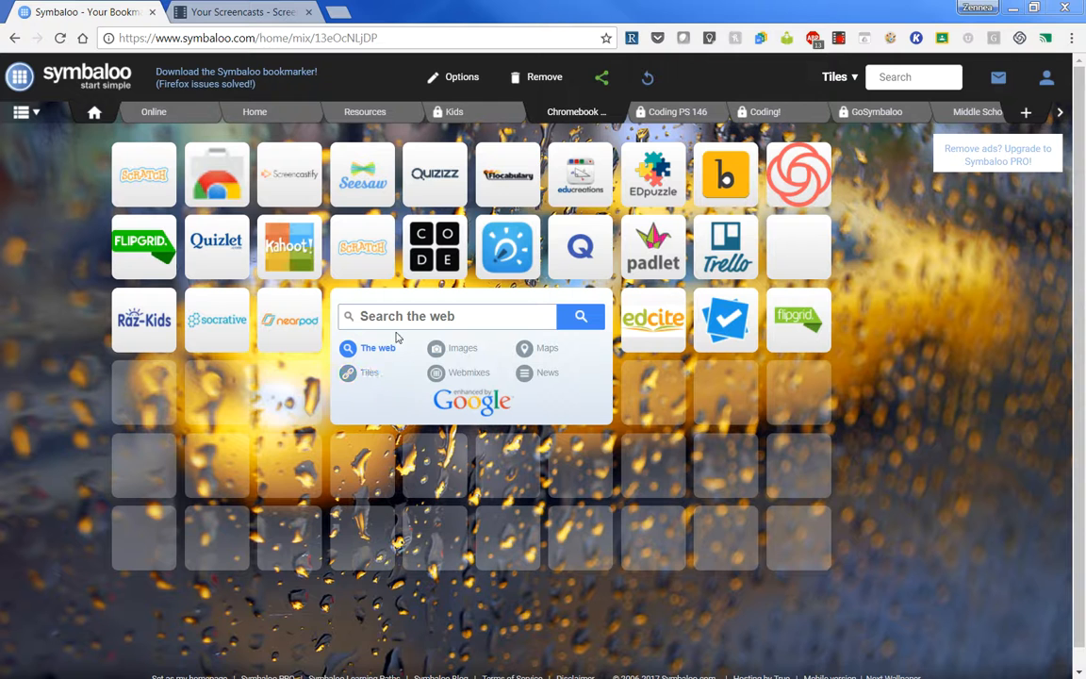
pyautogui.click(137, 396)
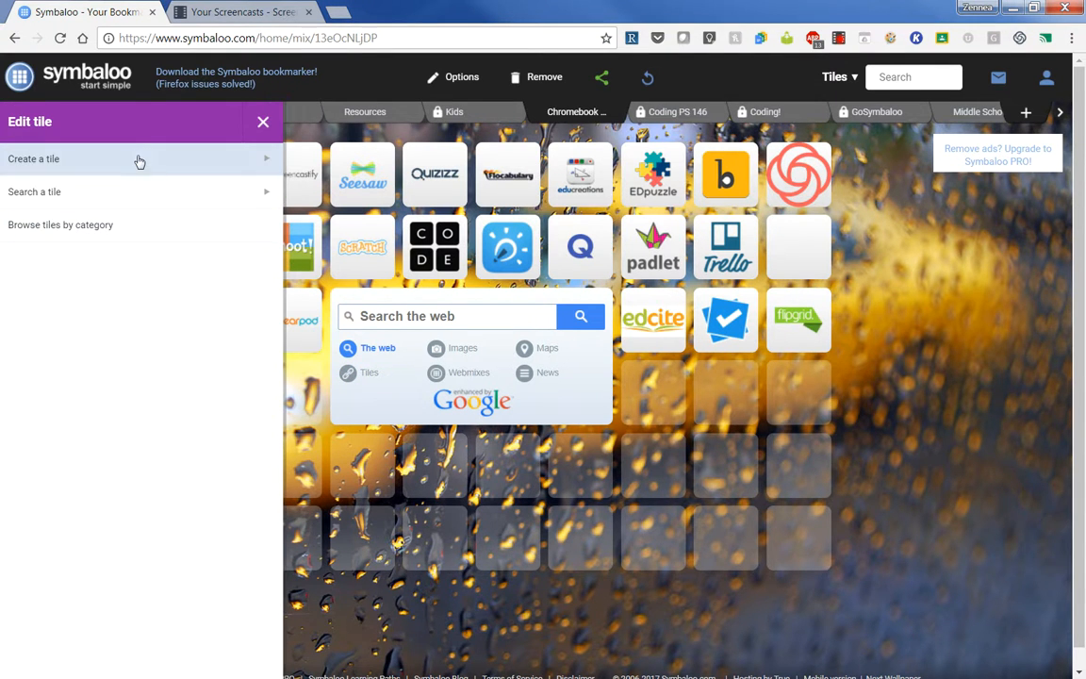
pyautogui.click(115, 226)
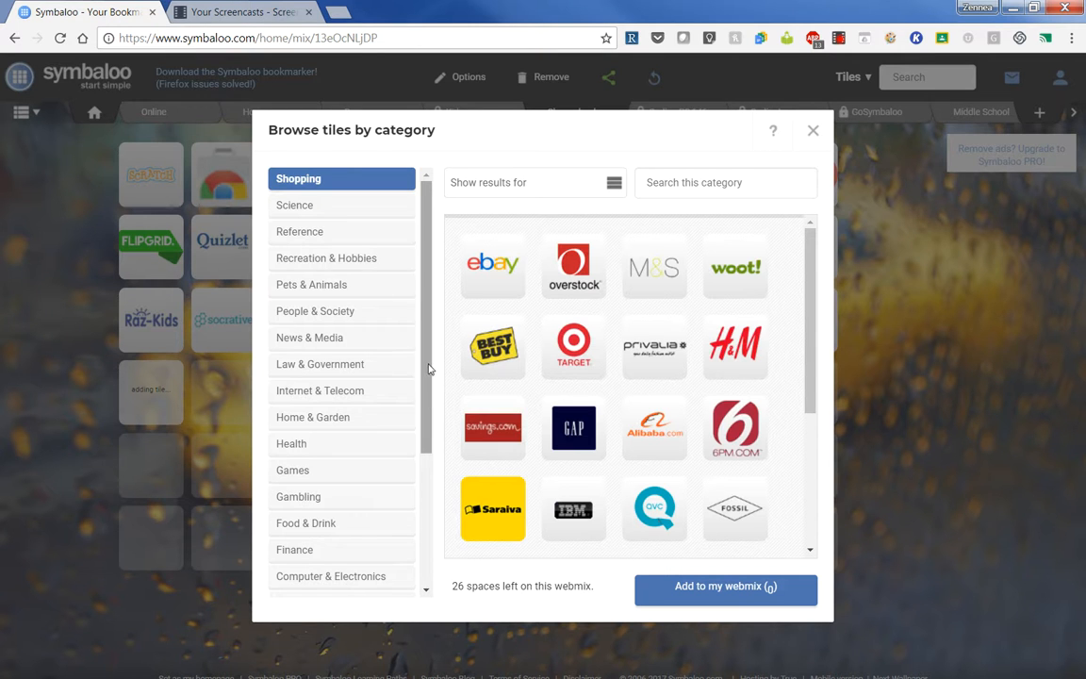
pyautogui.moveTo(429, 368); pyautogui.dragTo(436, 499)
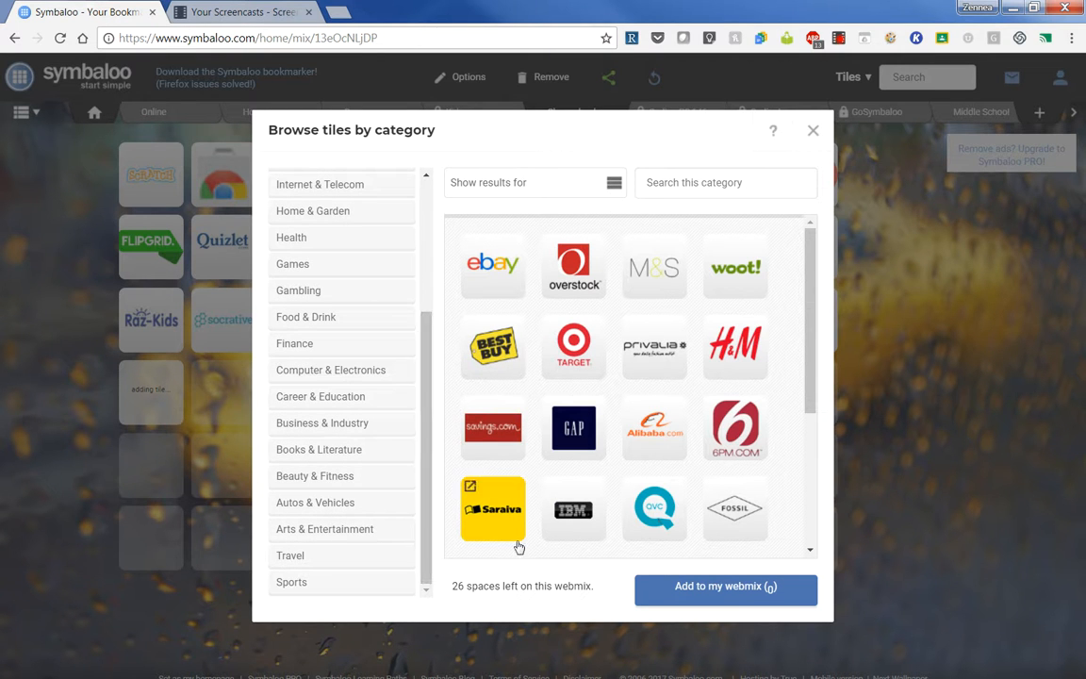
pyautogui.click(815, 132)
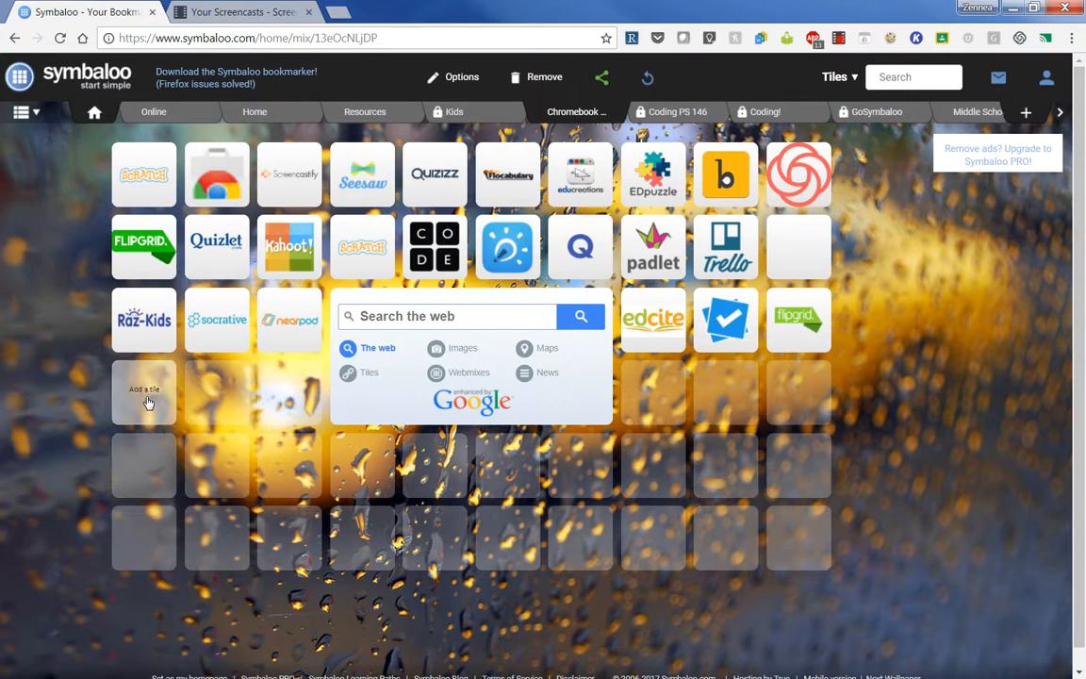
# Step: Examine the tile search and custom tile options for the first empty fourth-row space, including address, name, color and icon settings
pyautogui.click(146, 402)
pyautogui.click(59, 193)
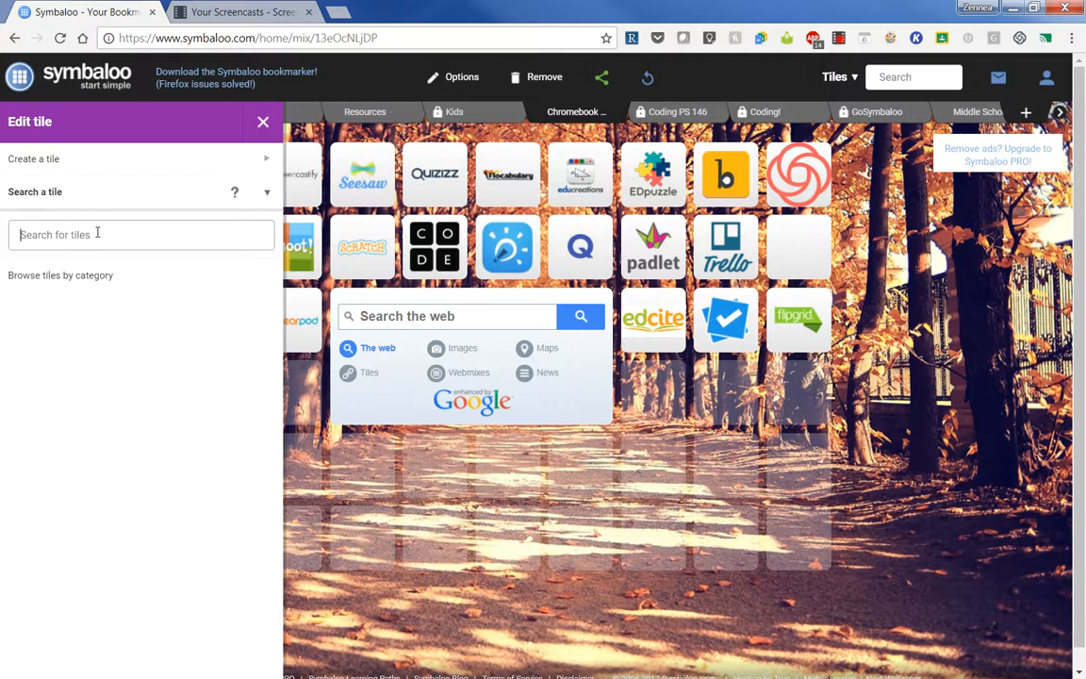
pyautogui.click(106, 157)
pyautogui.click(102, 311)
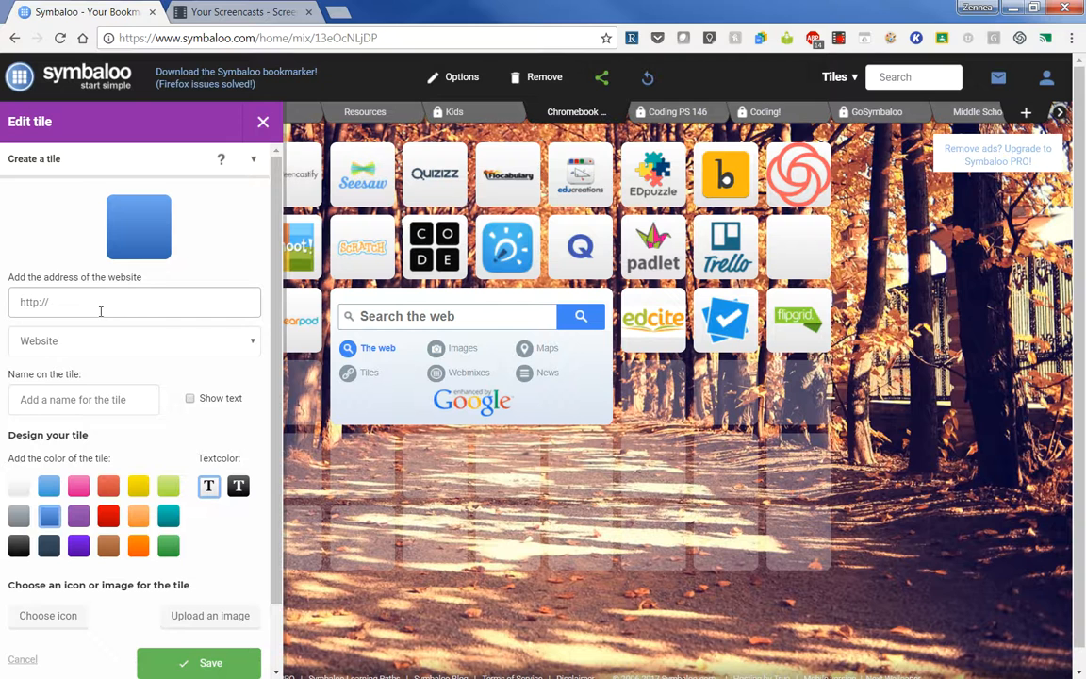
pyautogui.click(139, 344)
pyautogui.click(138, 345)
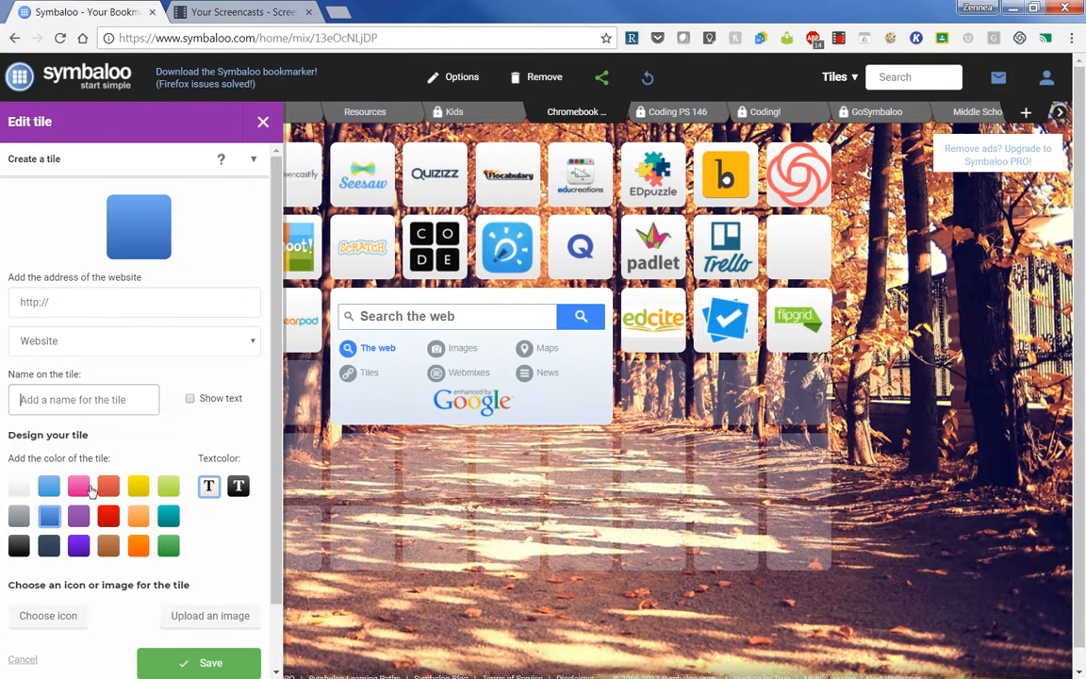
pyautogui.scroll(-1, 142, 556)
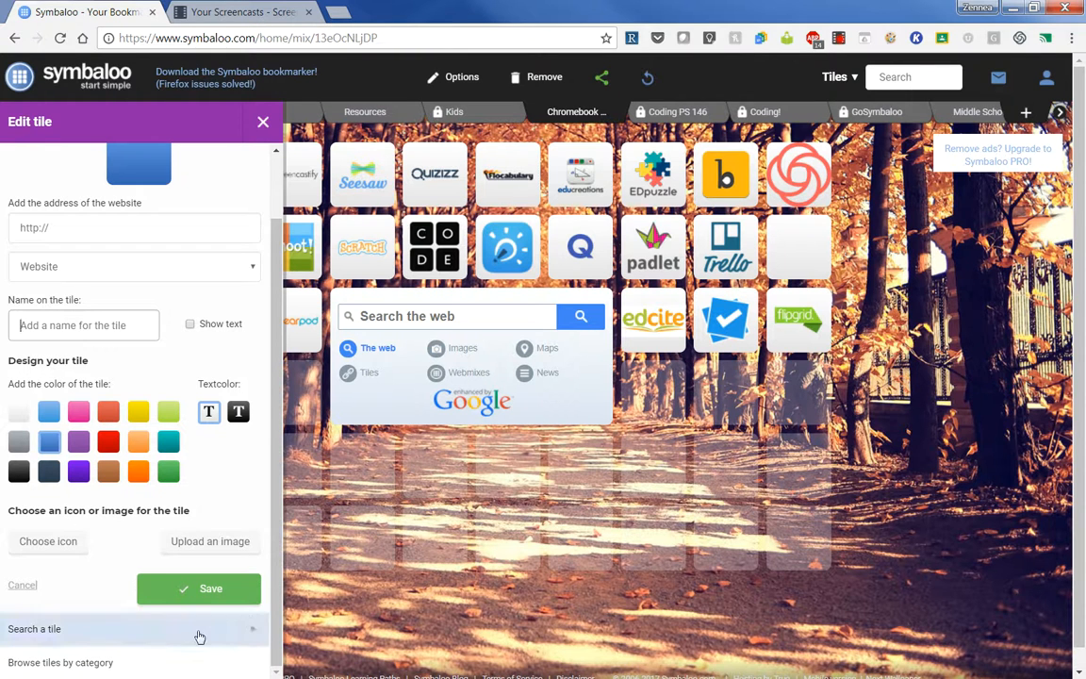
pyautogui.scroll(1, 158, 227)
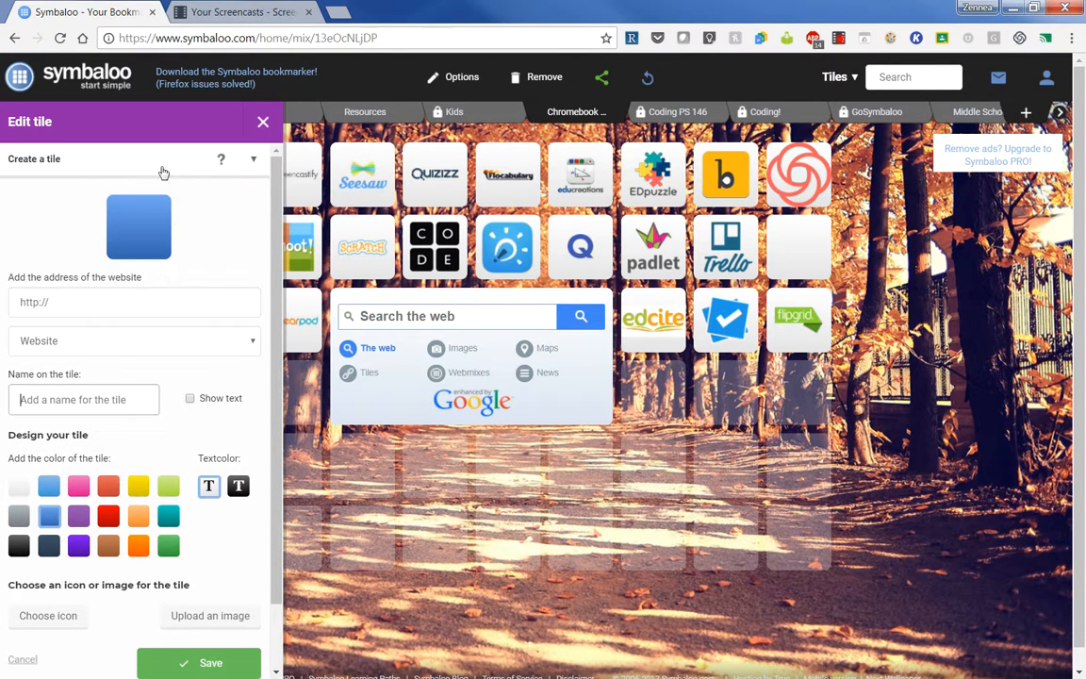
# Step: Search the existing tiles for "edcite" and add the edcite tile to the first empty space in the fourth row
pyautogui.click(162, 172)
pyautogui.click(138, 193)
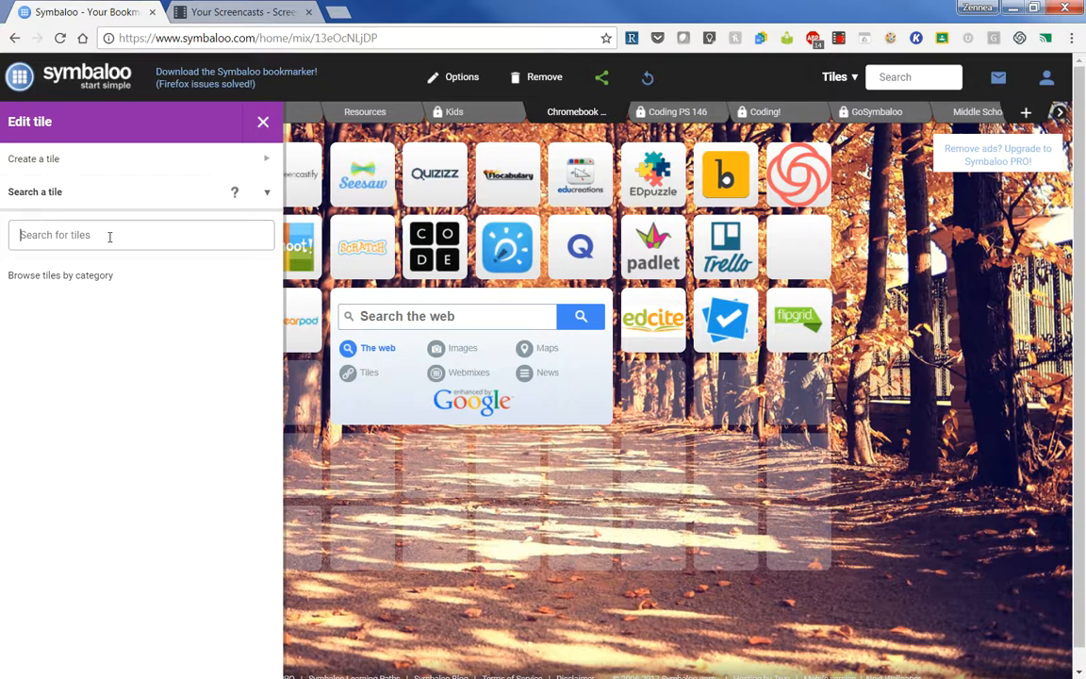
pyautogui.write('edcite')
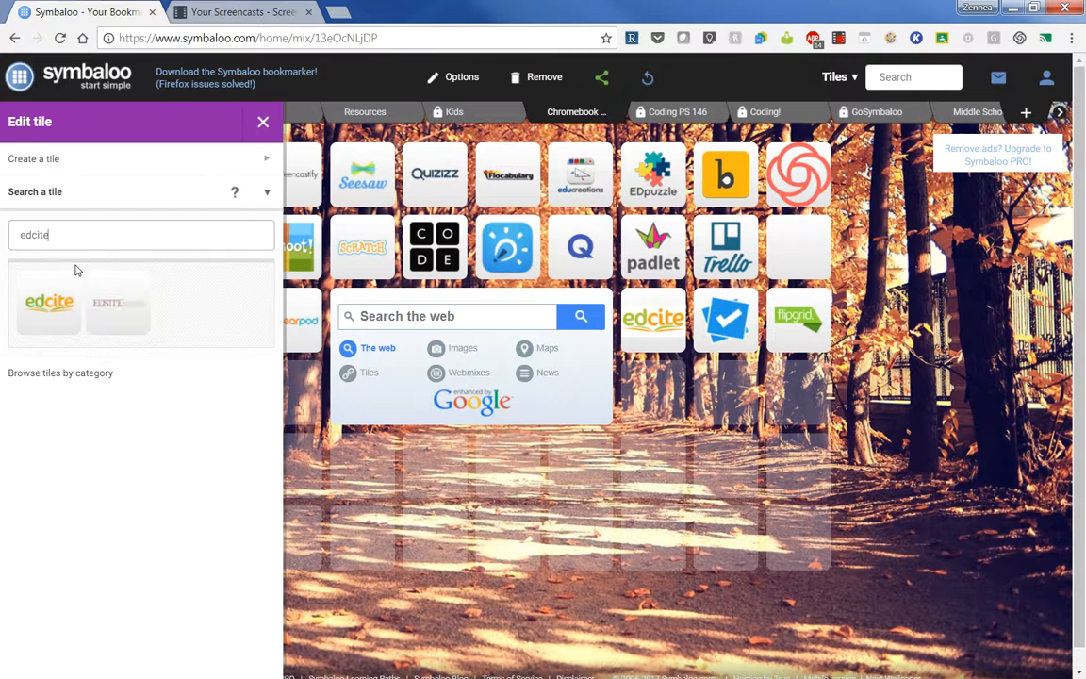
pyautogui.click(41, 315)
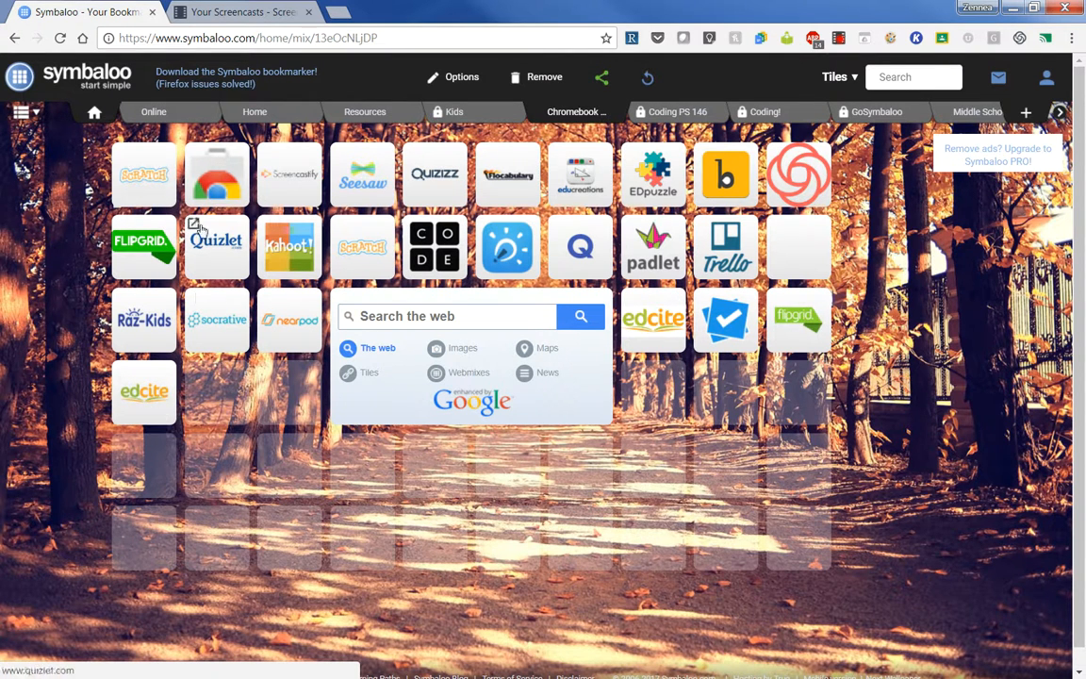
# Step: Group both edcite tiles, Socrative, Quizlet and the Q tile in the first three columns of the last two rows
pyautogui.moveTo(145, 405); pyautogui.dragTo(145, 550)
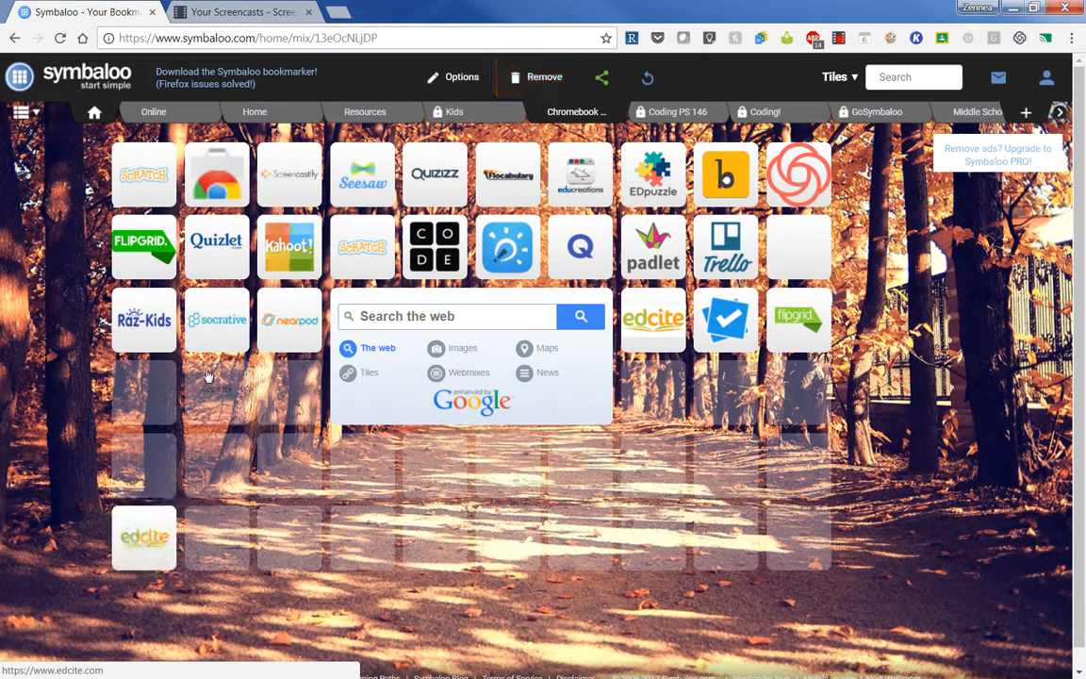
pyautogui.moveTo(220, 346); pyautogui.dragTo(225, 535)
pyautogui.moveTo(219, 255); pyautogui.dragTo(287, 536)
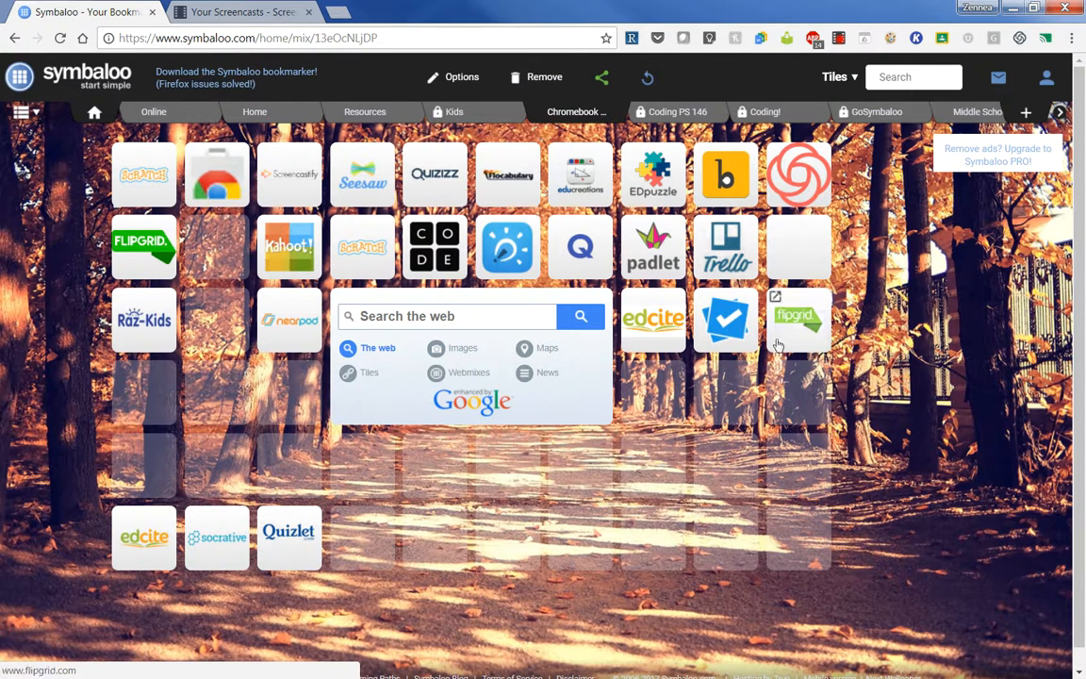
pyautogui.moveTo(650, 336); pyautogui.dragTo(361, 537)
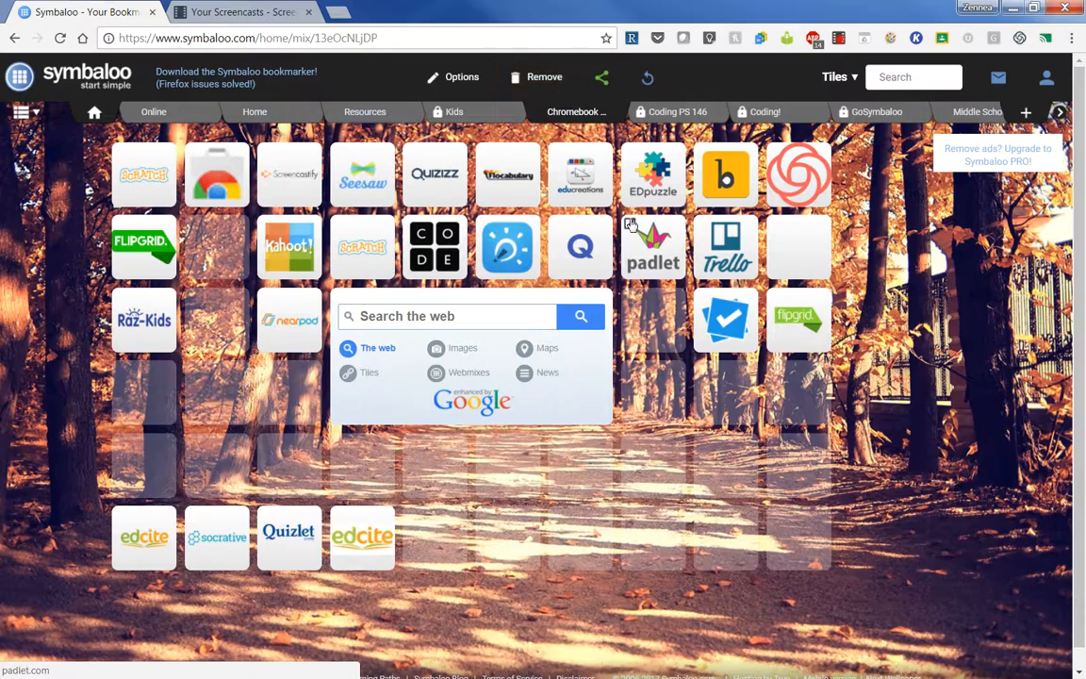
pyautogui.moveTo(586, 261); pyautogui.dragTo(148, 466)
pyautogui.moveTo(362, 535); pyautogui.dragTo(216, 465)
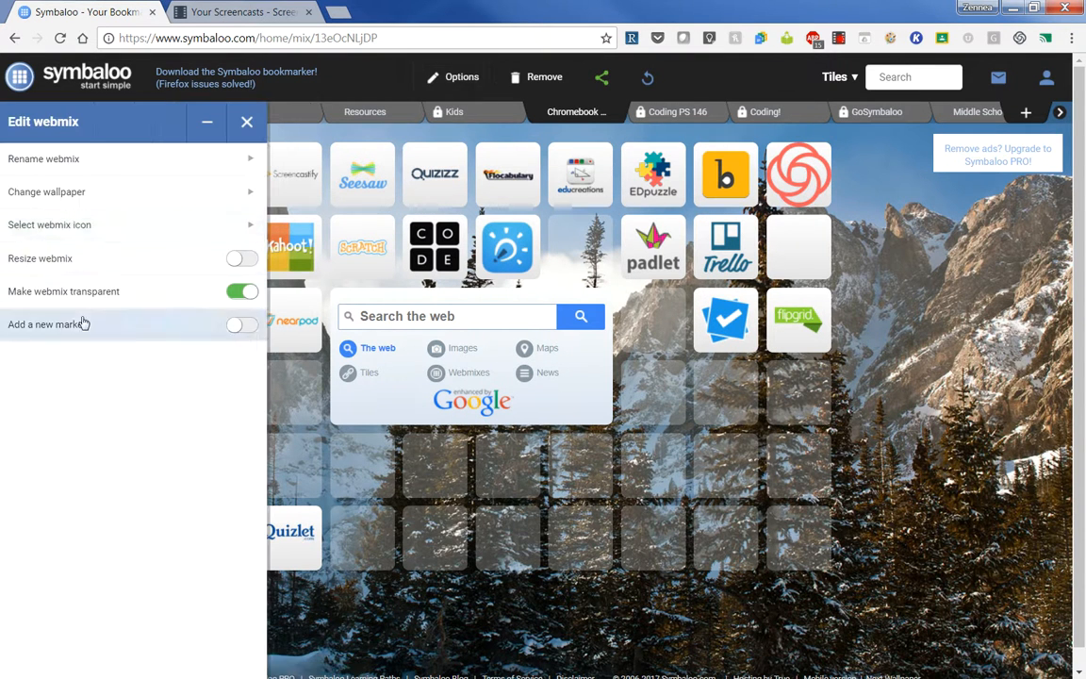
# Step: Add a new marker around the first three columns of the last two rows of the webmix
pyautogui.click(241, 326)
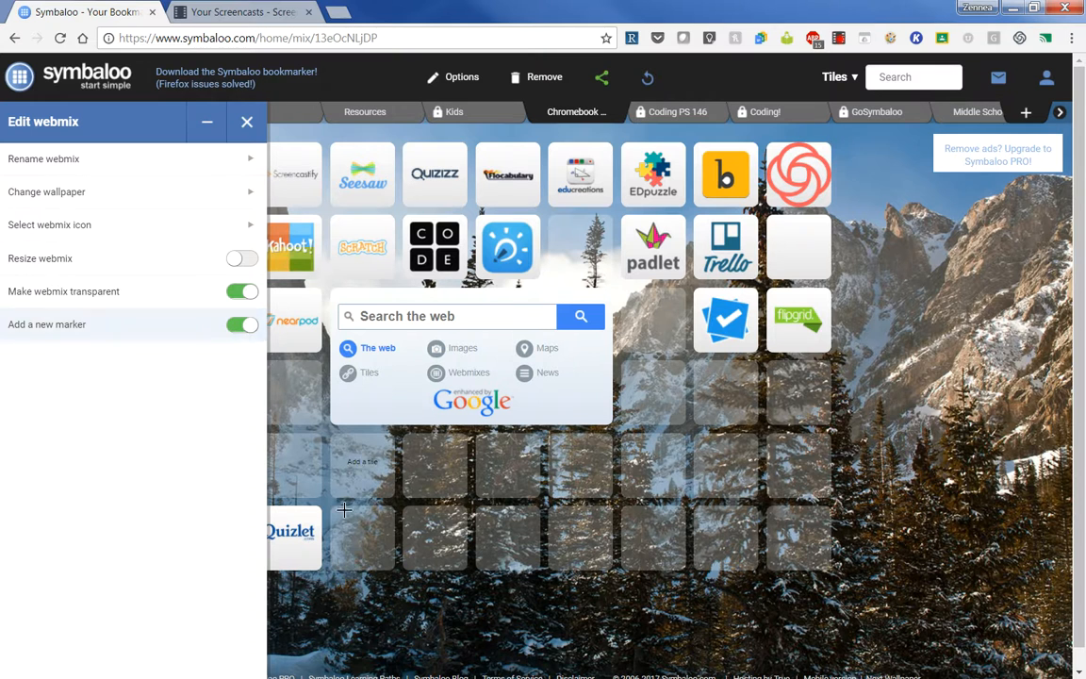
pyautogui.click(207, 128)
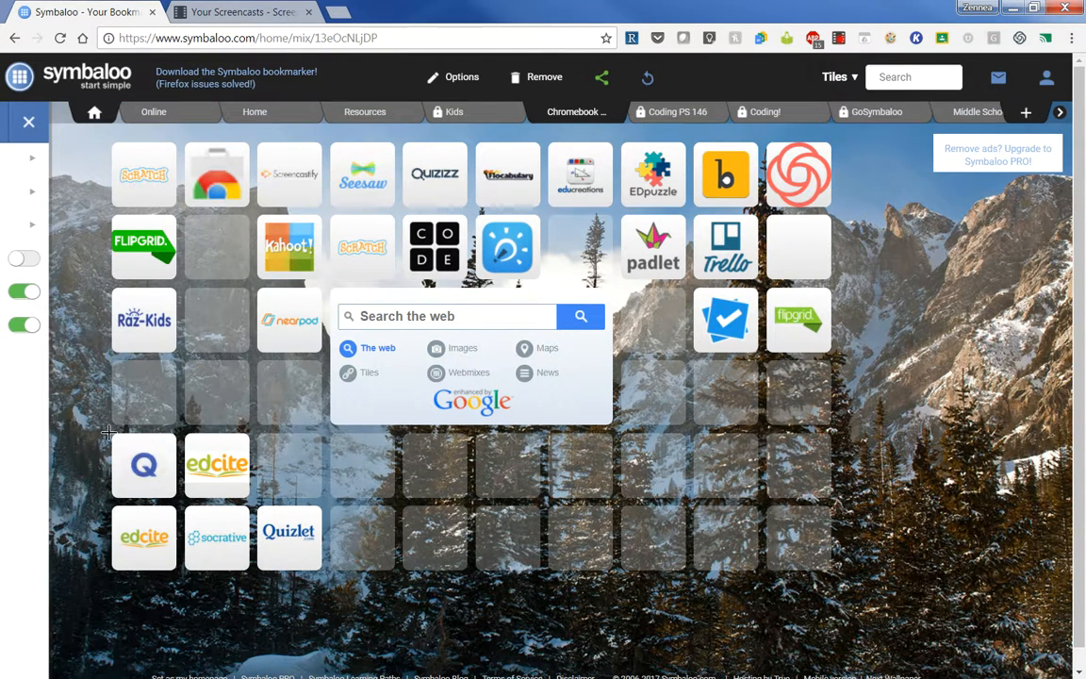
pyautogui.moveTo(108, 433); pyautogui.dragTo(328, 570)
pyautogui.click(29, 351)
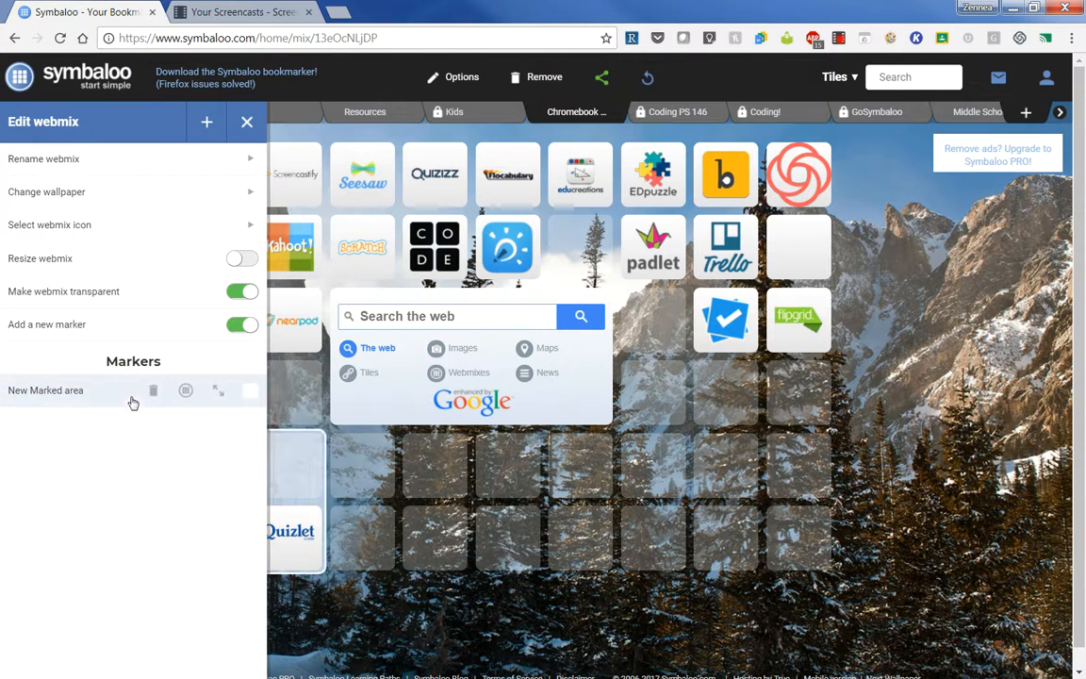
# Step: Color the new marked area pink and move the Quizizz tile into its empty space
pyautogui.click(251, 396)
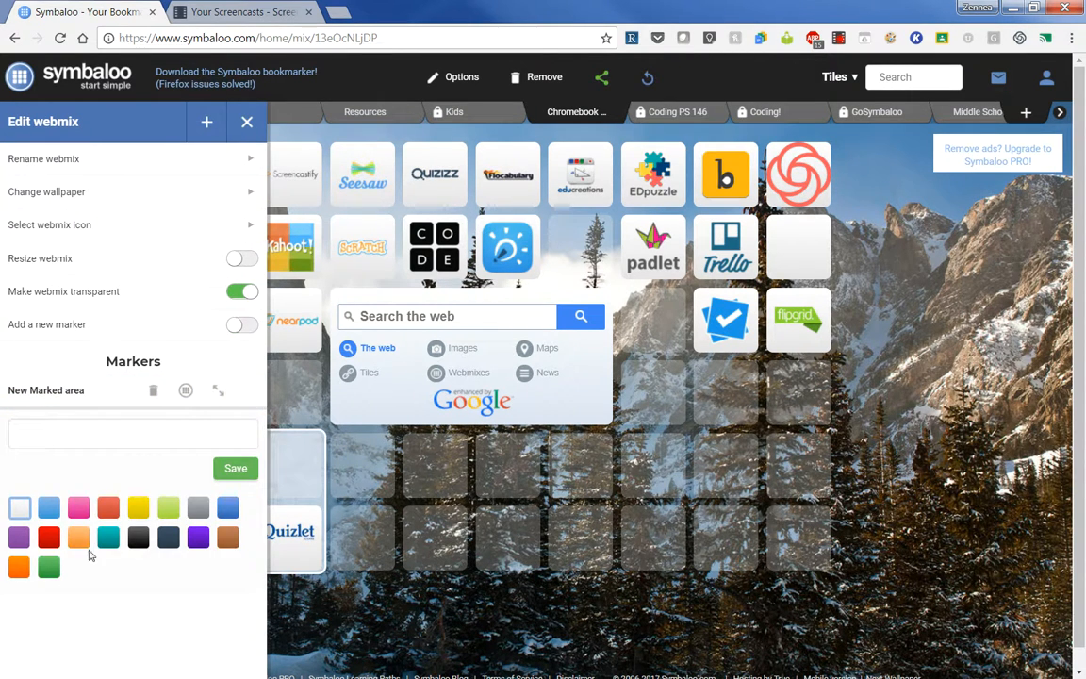
pyautogui.click(78, 508)
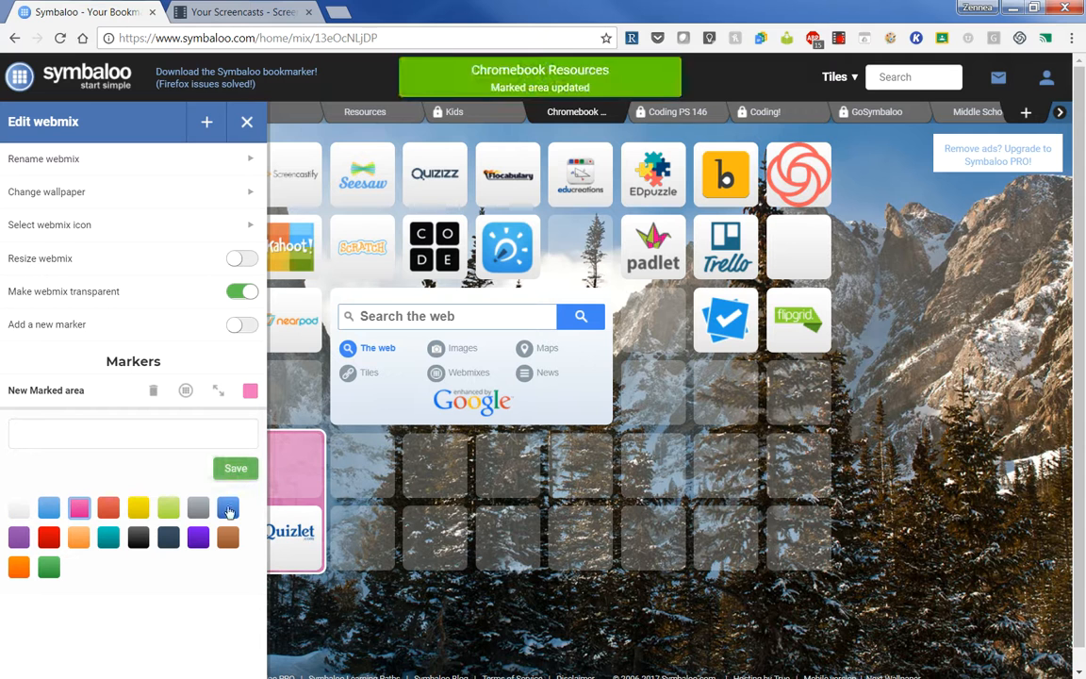
pyautogui.click(247, 124)
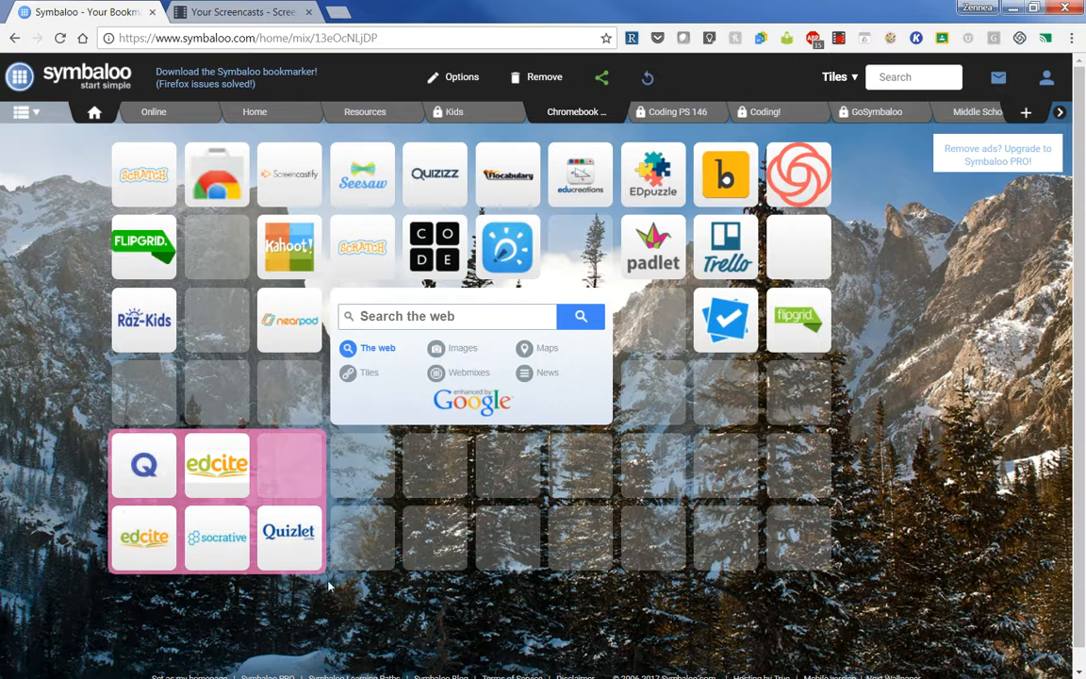
pyautogui.moveTo(414, 162); pyautogui.dragTo(289, 463)
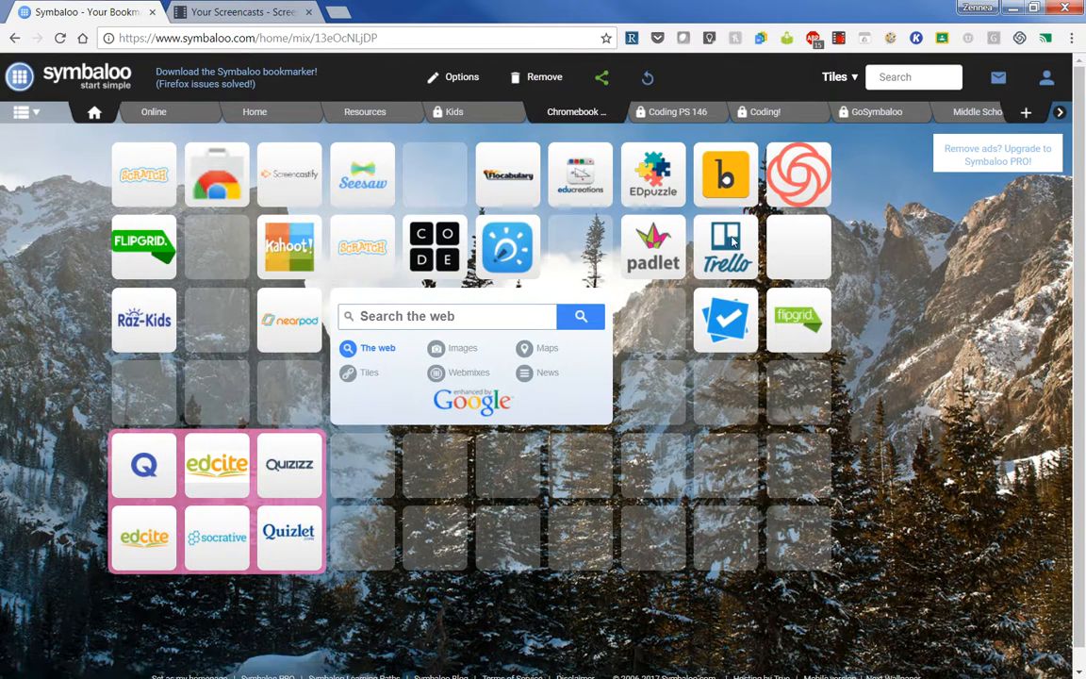
# Step: Group the EDpuzzle, Flipgrid, Trello, Padlet, check-mark and Educreations tiles in the last three columns of the last two rows
pyautogui.moveTo(737, 332); pyautogui.dragTo(726, 535)
pyautogui.moveTo(800, 325); pyautogui.dragTo(724, 462)
pyautogui.moveTo(726, 250); pyautogui.dragTo(774, 438)
pyautogui.moveTo(657, 252); pyautogui.dragTo(656, 521)
pyautogui.moveTo(660, 179); pyautogui.dragTo(655, 461)
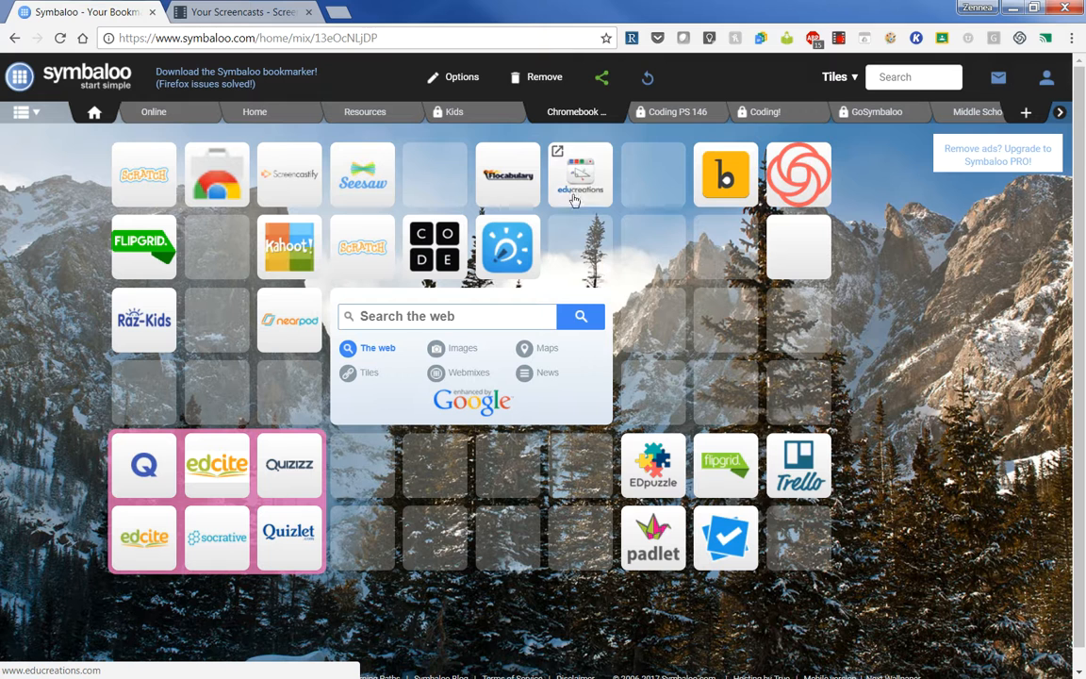
pyautogui.moveTo(580, 174); pyautogui.dragTo(799, 537)
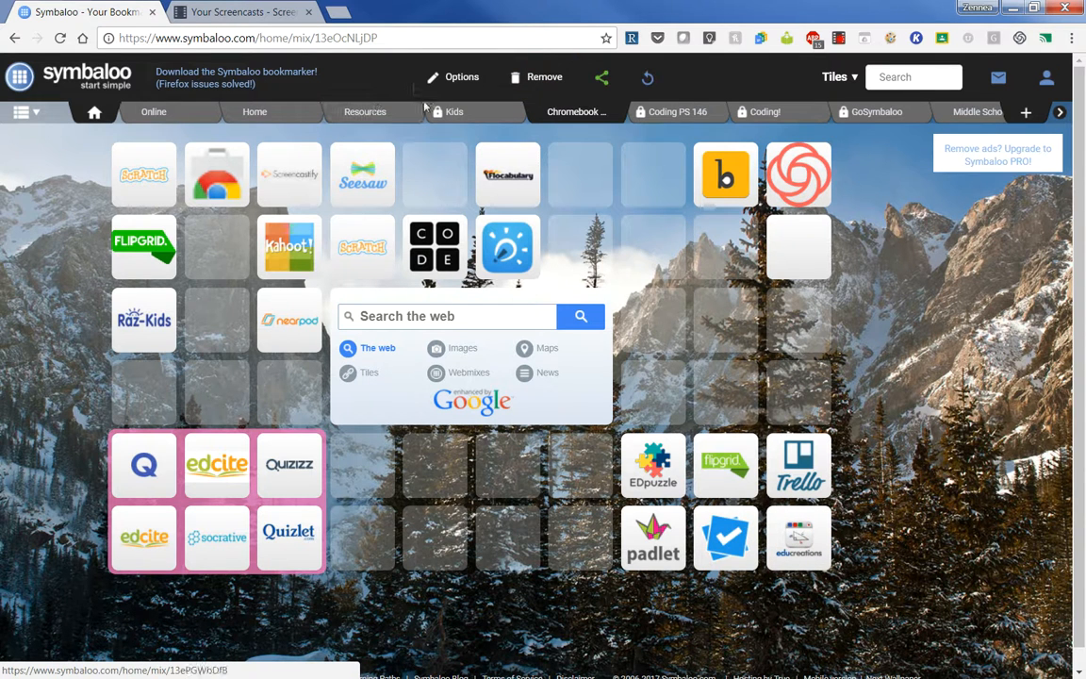
# Step: Add a second marker around the EDpuzzle to Educreations tile group and color it purple
pyautogui.click(438, 77)
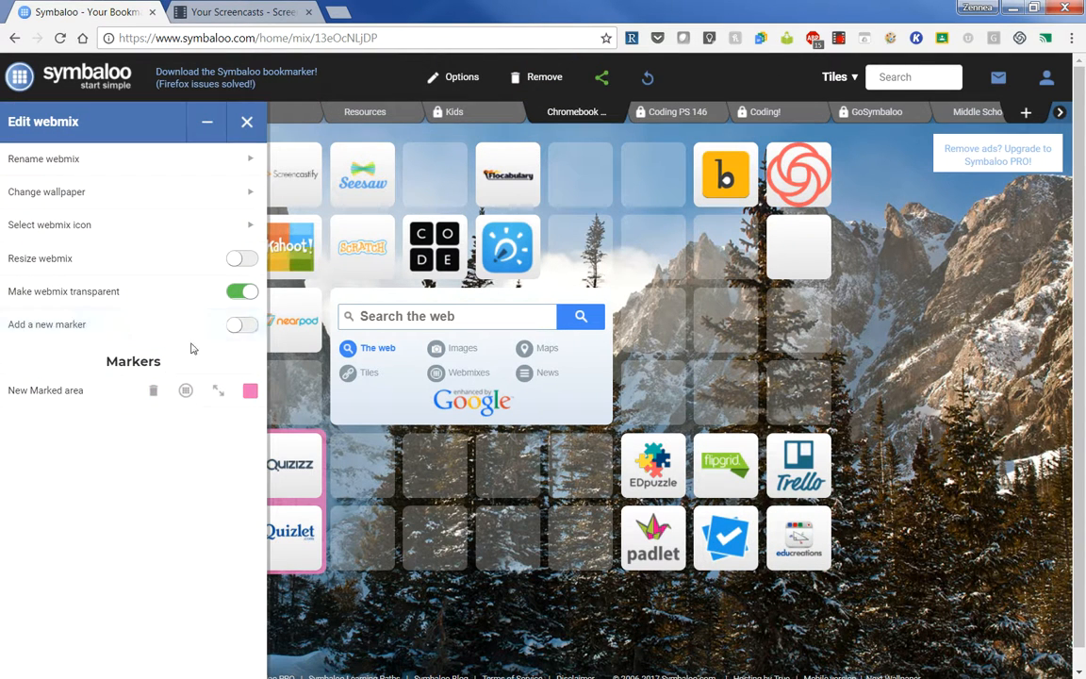
pyautogui.click(236, 326)
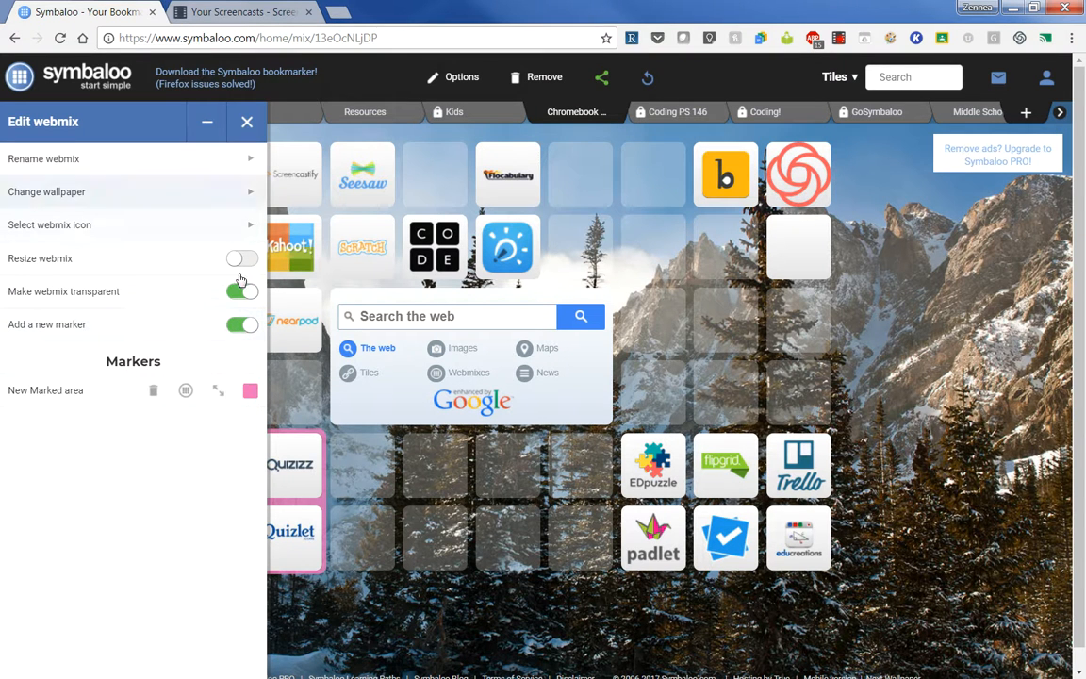
pyautogui.moveTo(621, 433)
pyautogui.mouseDown()
pyautogui.moveTo(775, 516)
pyautogui.moveTo(805, 560)
pyautogui.moveTo(842, 578)
pyautogui.mouseUp()
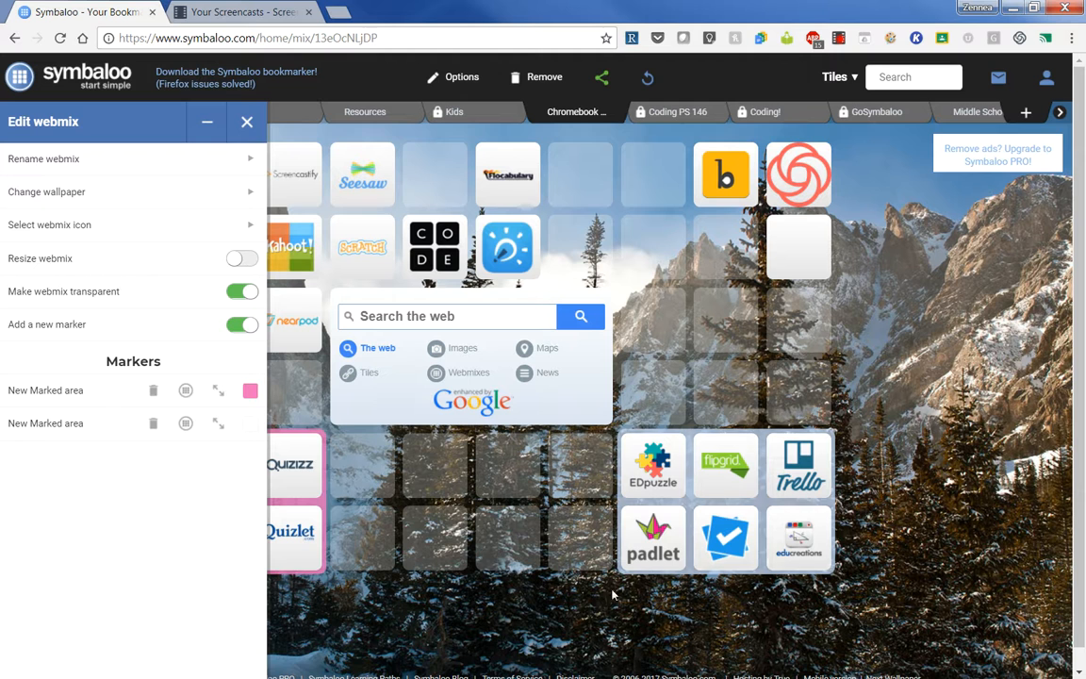
pyautogui.click(255, 428)
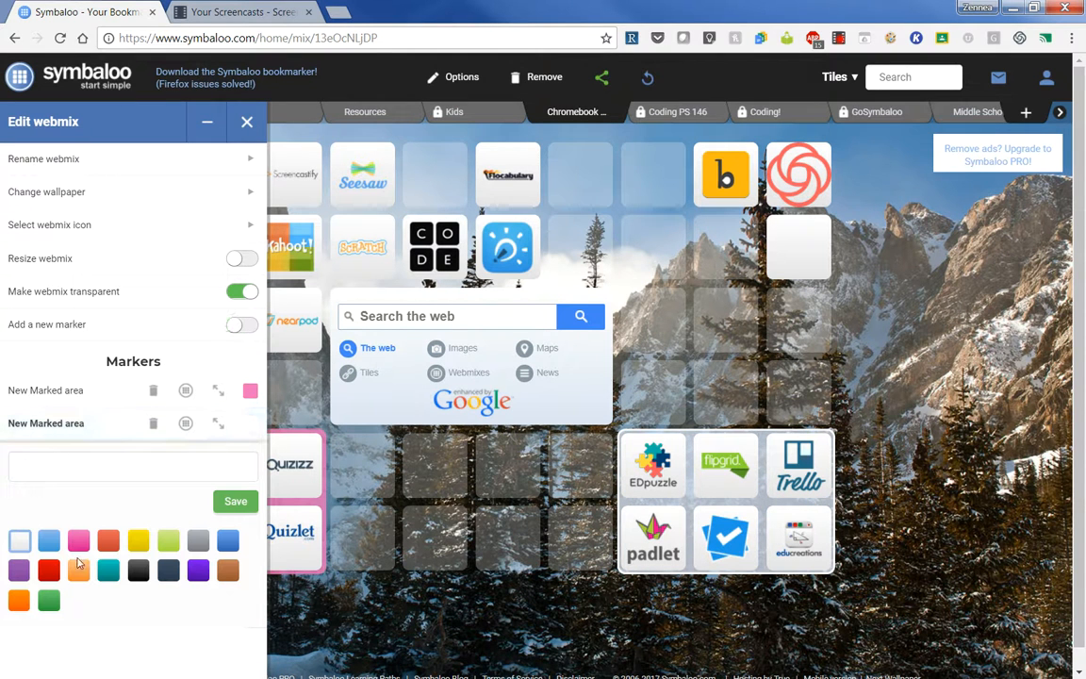
pyautogui.click(47, 570)
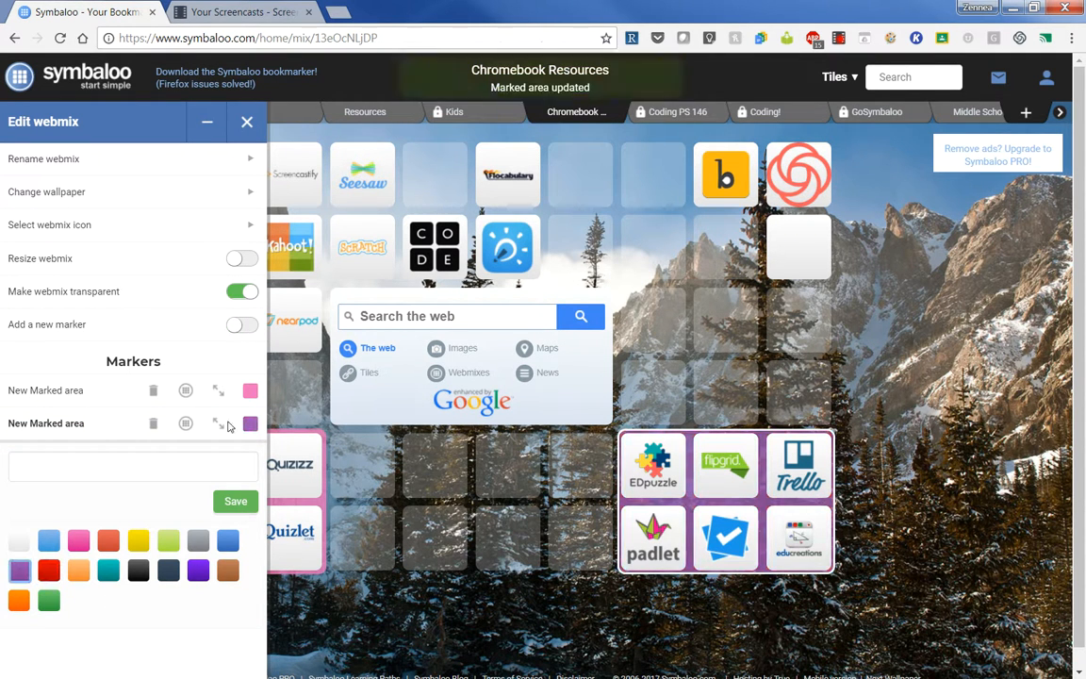
pyautogui.click(247, 122)
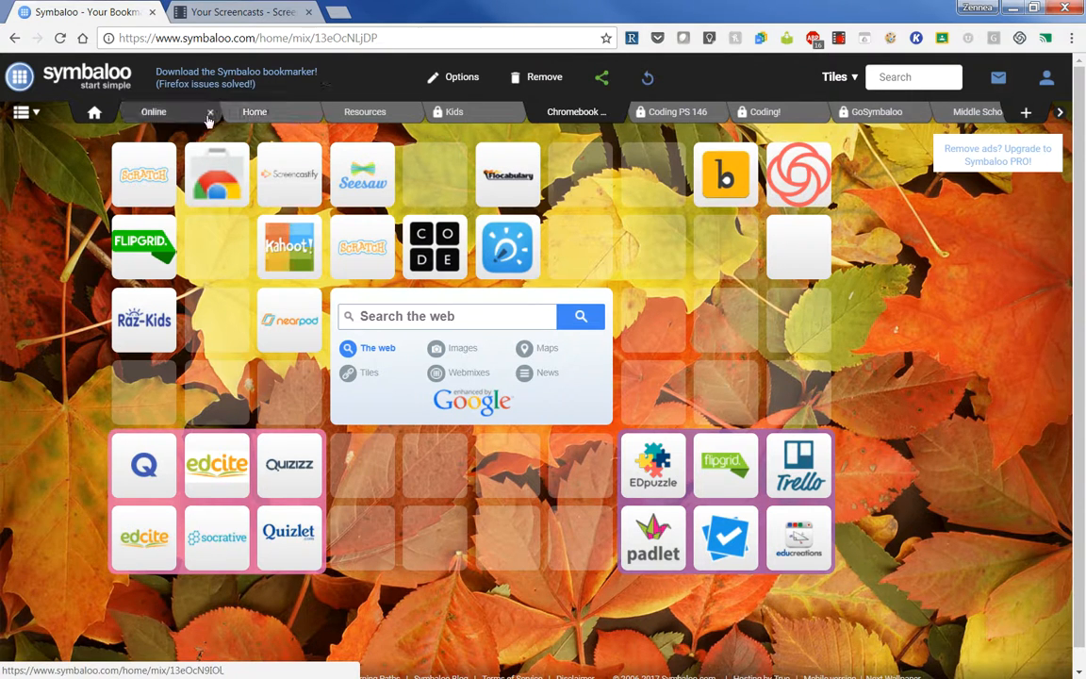
# Step: View how the Online webmix is organized with colored markers and return to the Chromebook Resources webmix
pyautogui.click(158, 112)
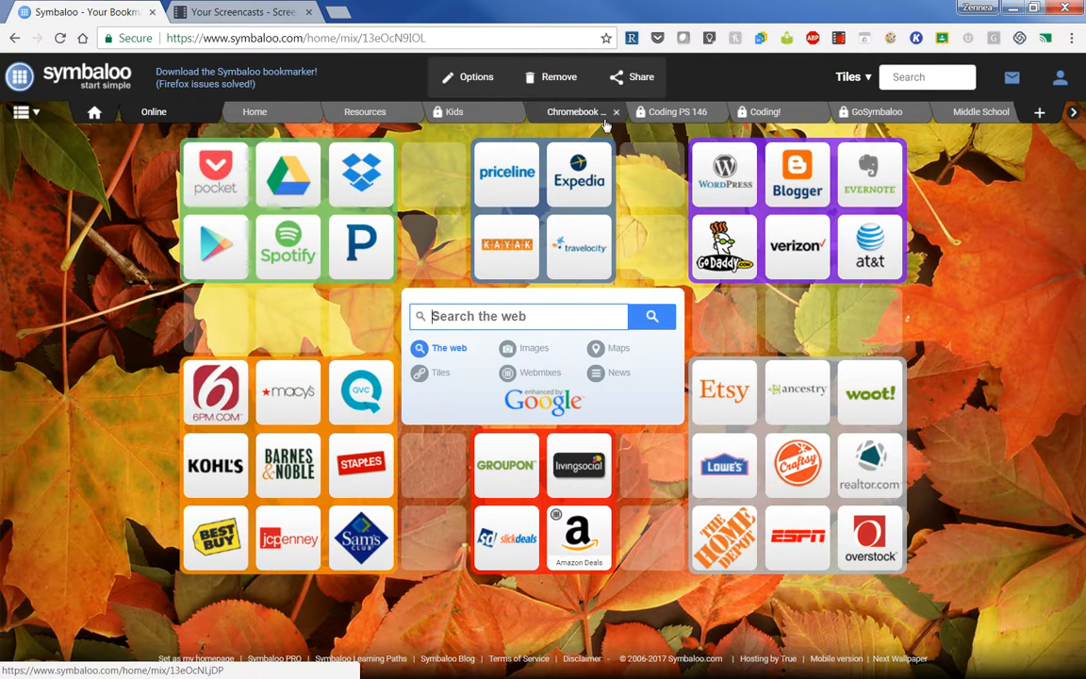
pyautogui.click(570, 111)
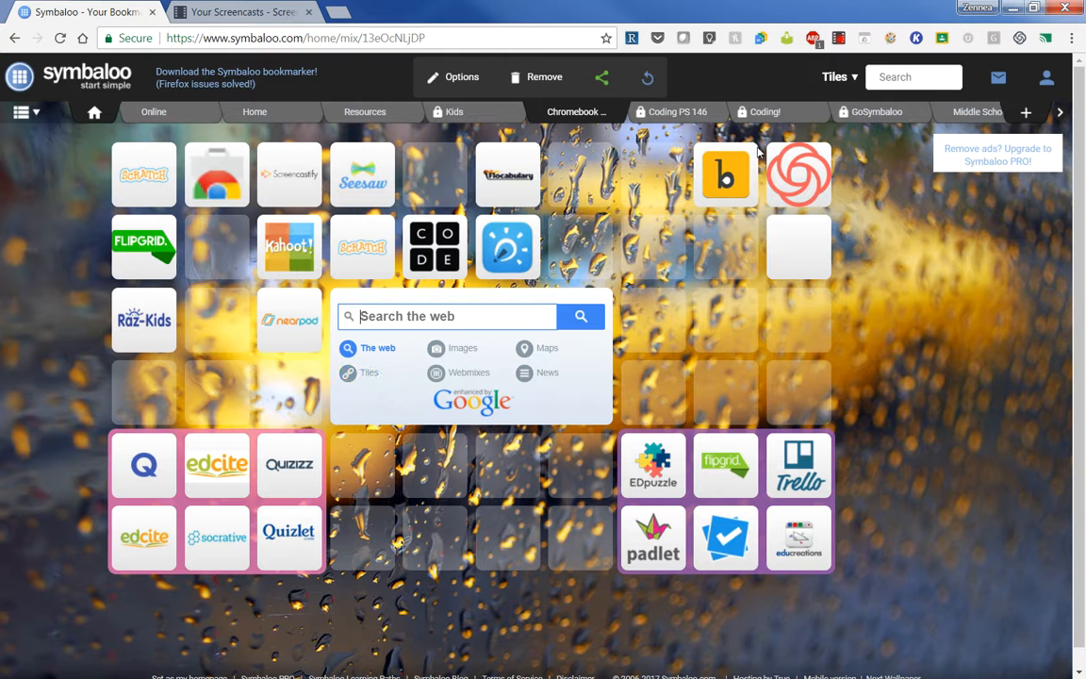
# Step: View the website address and name fields for creating a custom tile in the fourth row's first cell, and close the form unsaved
pyautogui.click(141, 386)
pyautogui.click(72, 160)
pyautogui.click(93, 306)
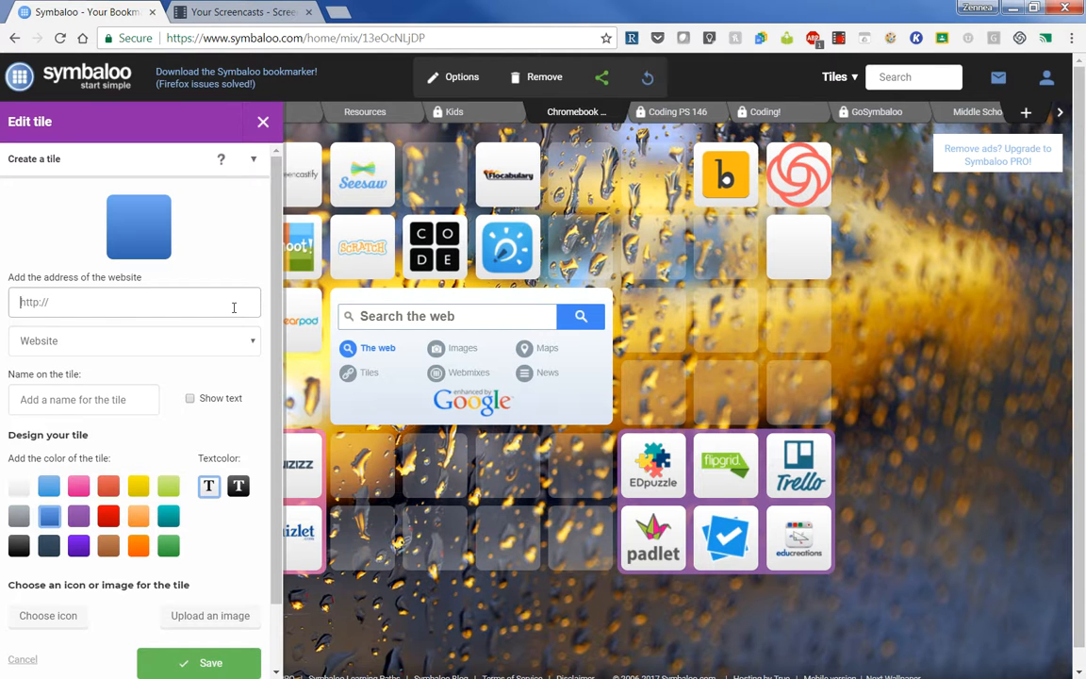
pyautogui.click(105, 399)
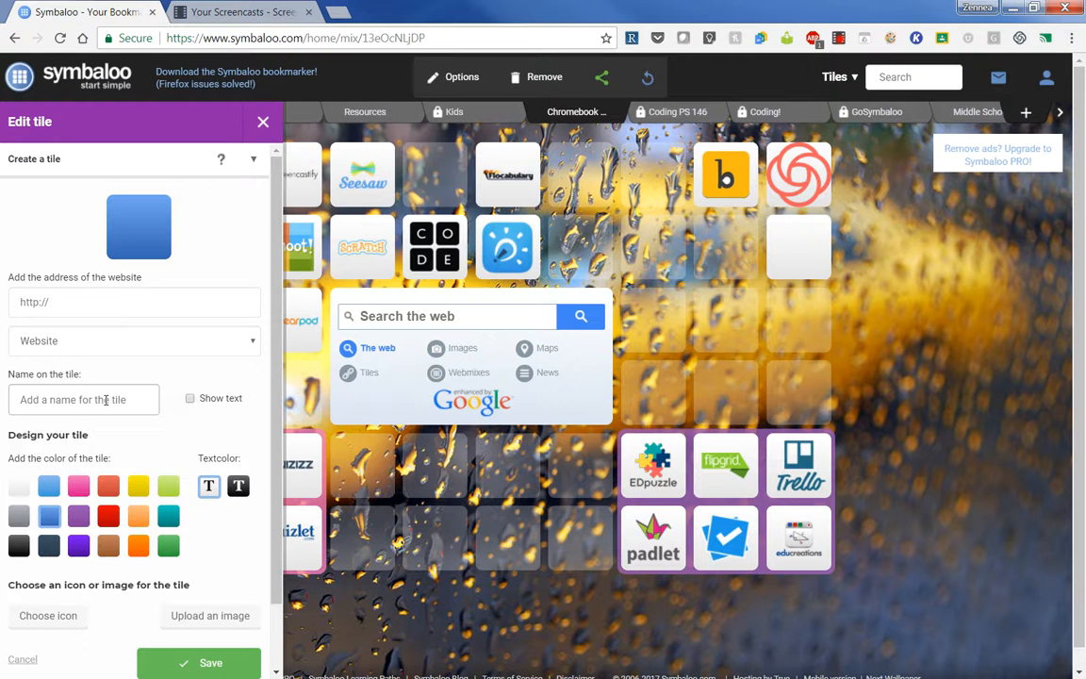
pyautogui.click(264, 124)
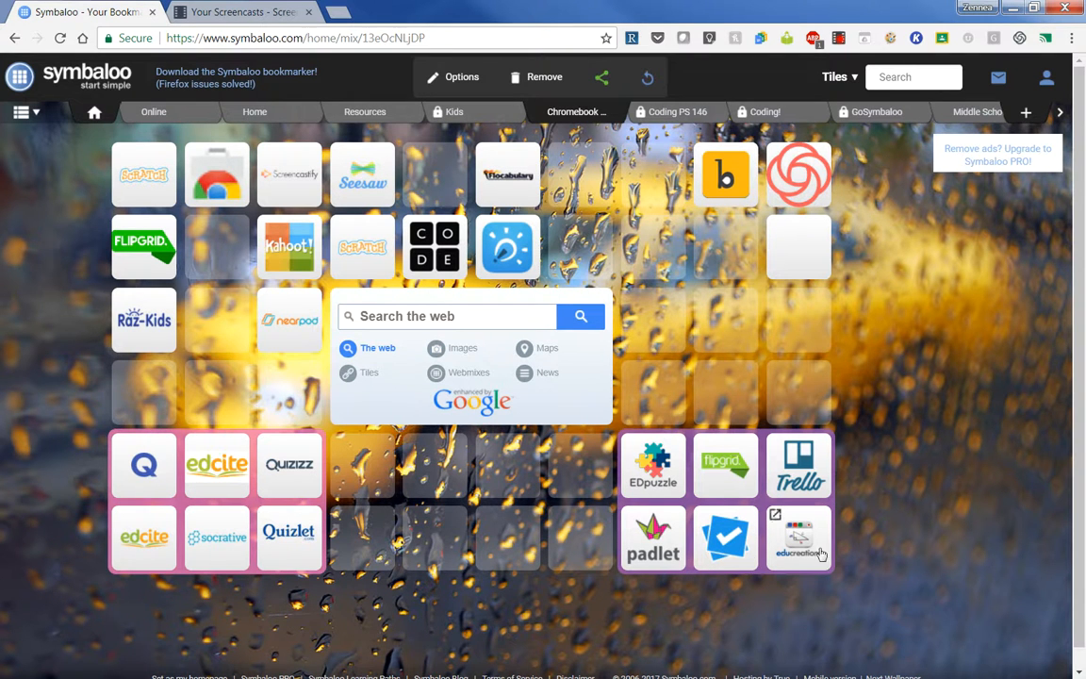
# Step: In the webmix's share options, switch sharing to public and back to Privately (with friends), and select the share link
pyautogui.click(598, 83)
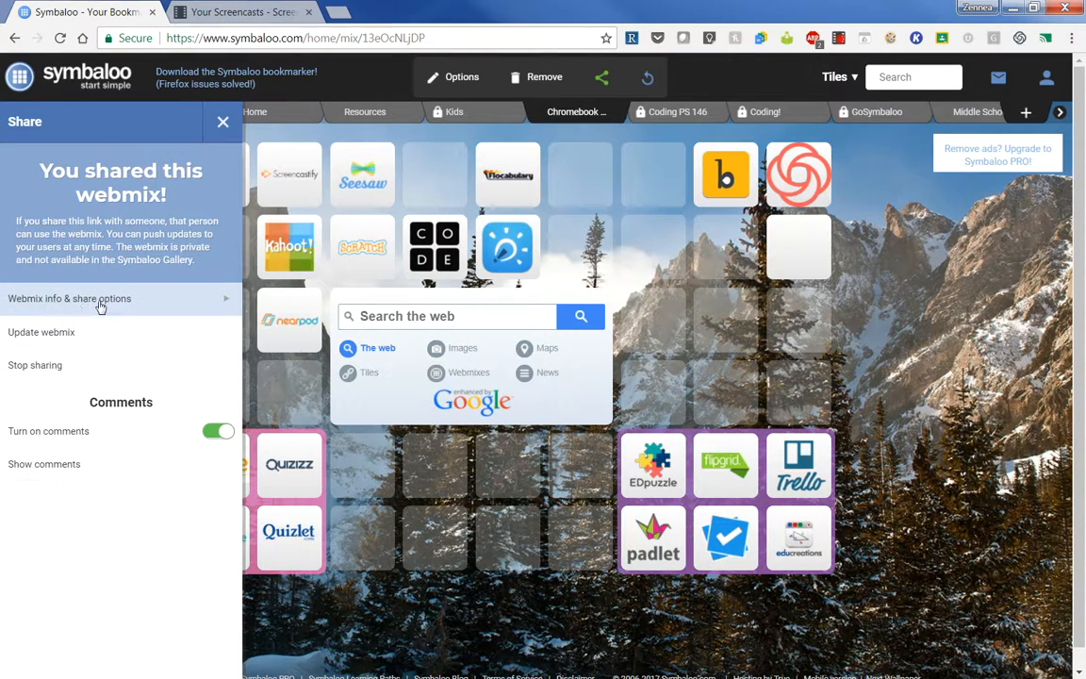
pyautogui.click(90, 300)
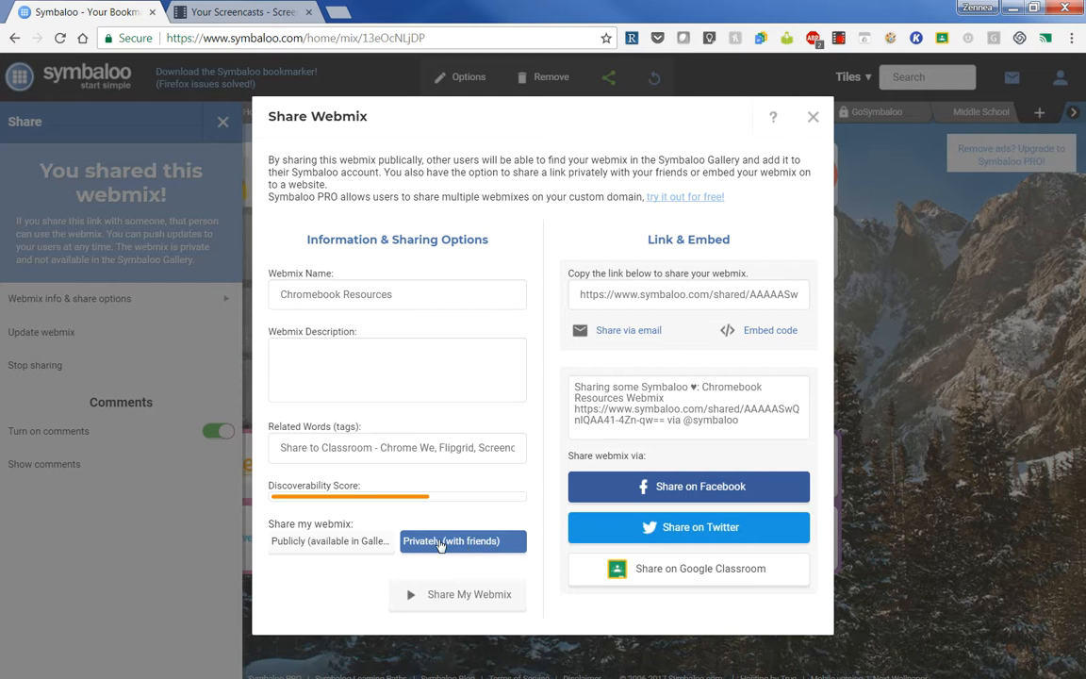
pyautogui.click(330, 540)
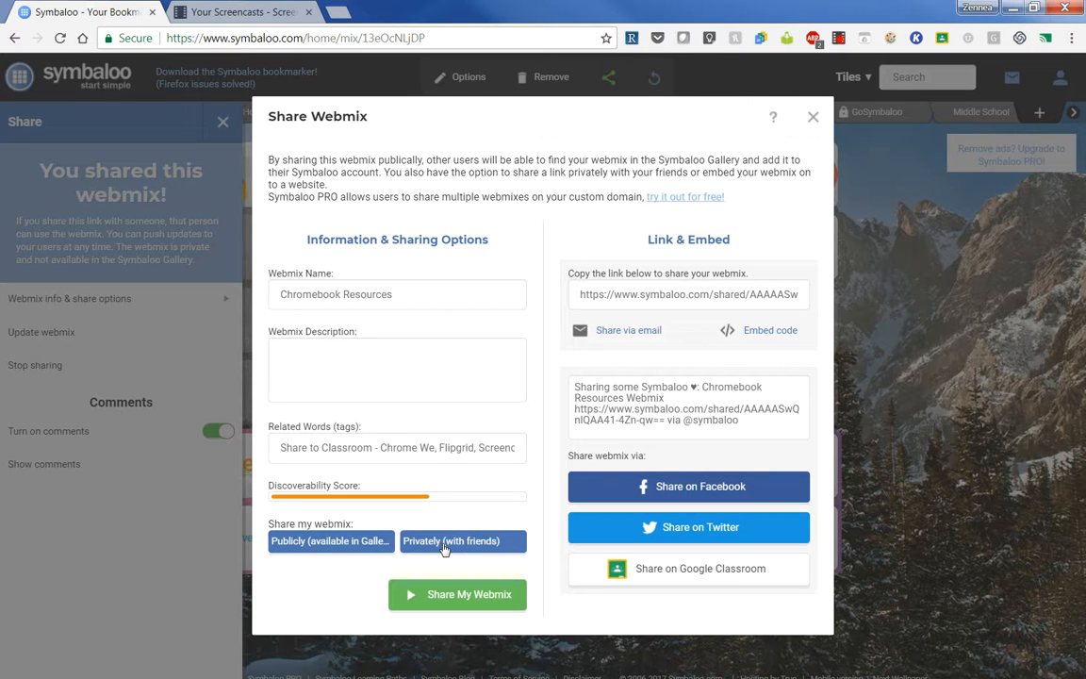
pyautogui.click(445, 545)
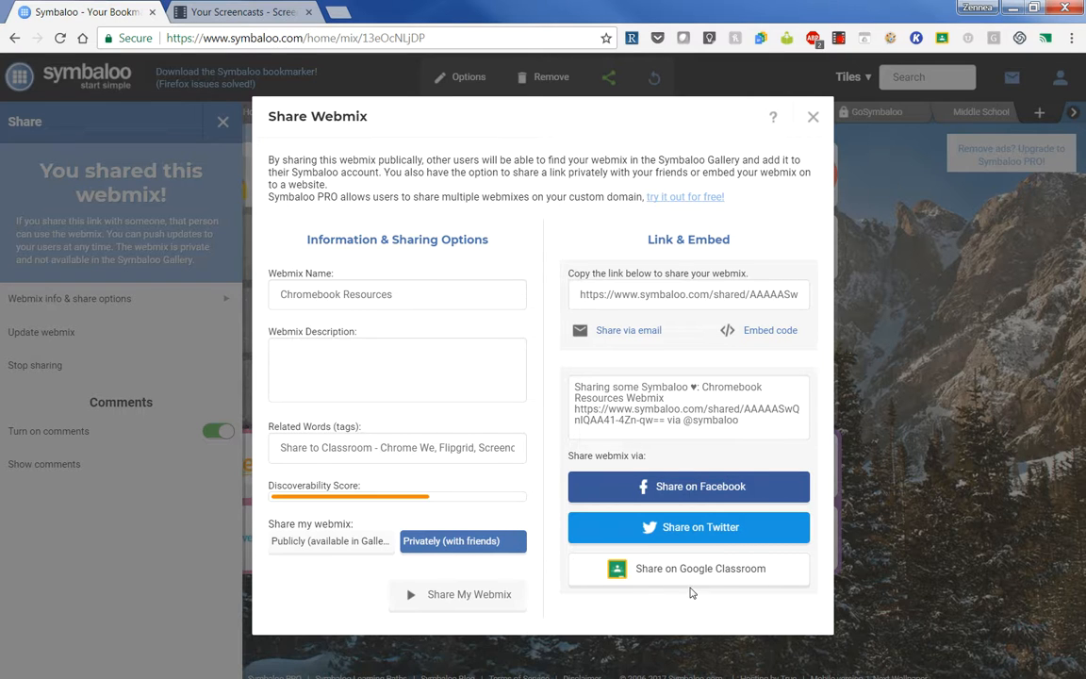
pyautogui.click(701, 297)
pyautogui.tripleClick(702, 300)
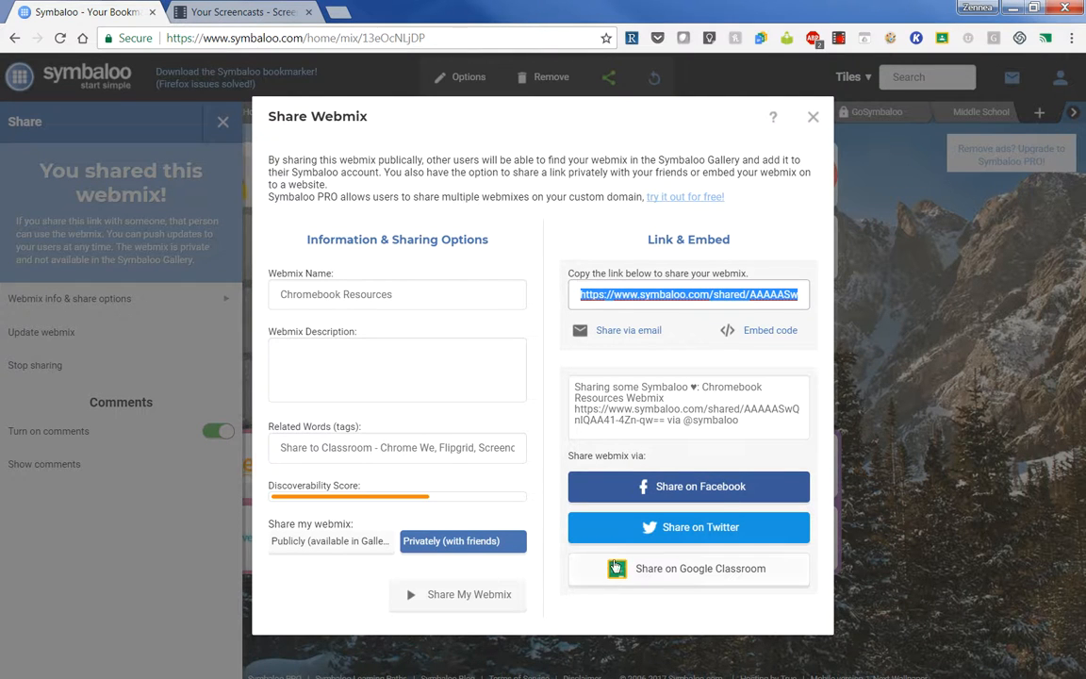
# Step: View the class choices for sharing the webmix on Google Classroom, and return to the webmix without choosing a class
pyautogui.click(703, 572)
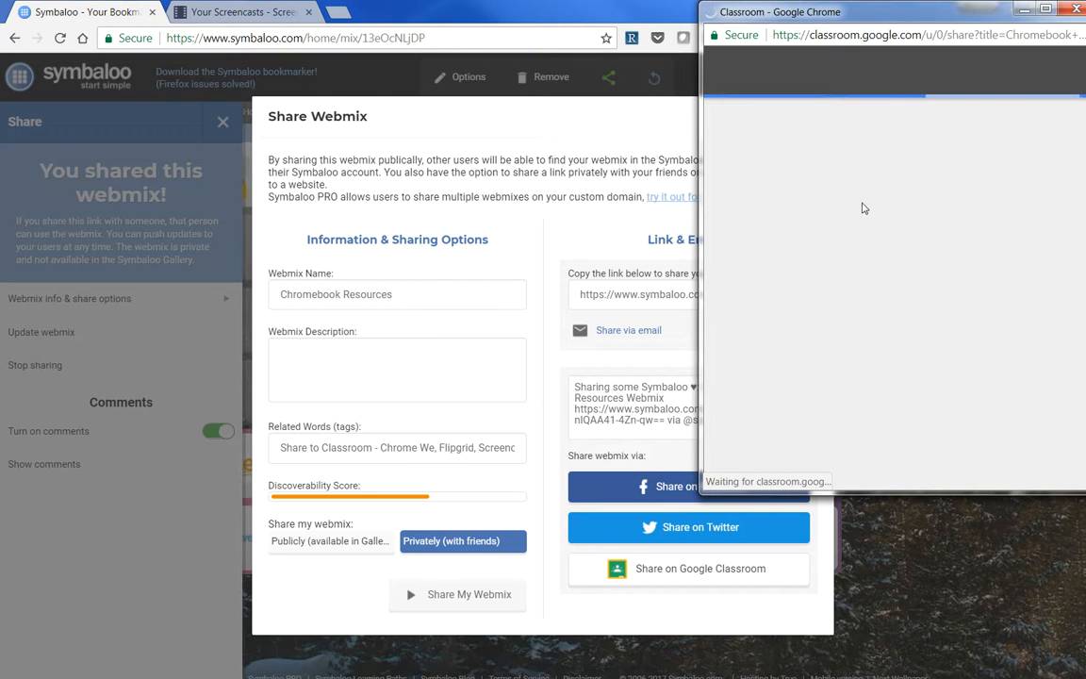
pyautogui.click(903, 207)
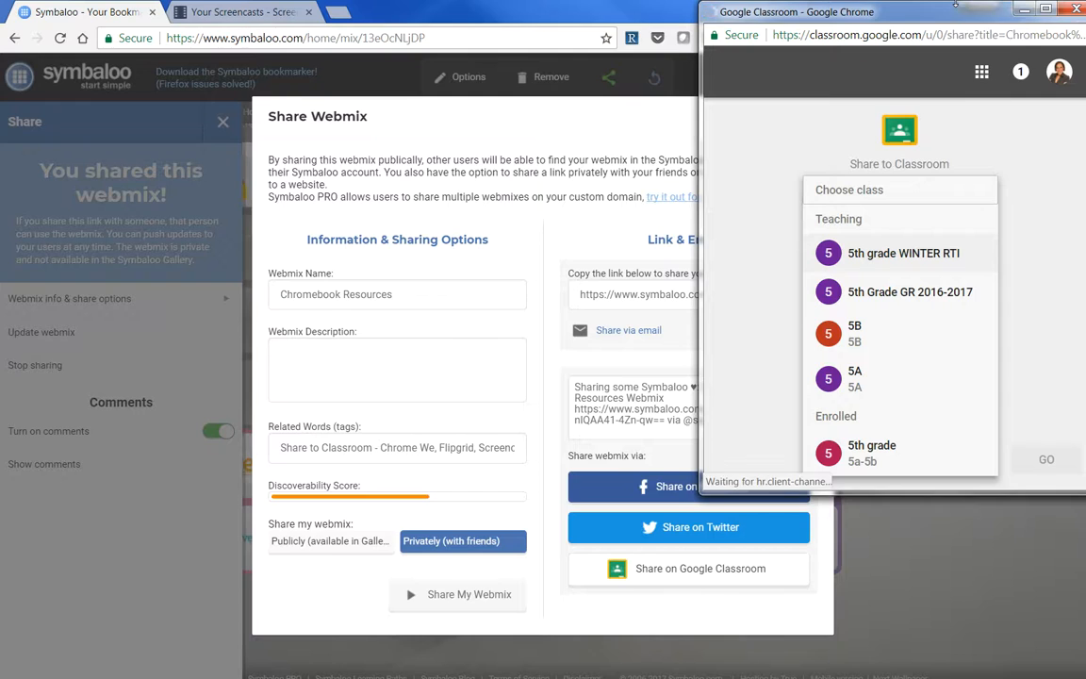
pyautogui.click(1045, 8)
pyautogui.click(1016, 8)
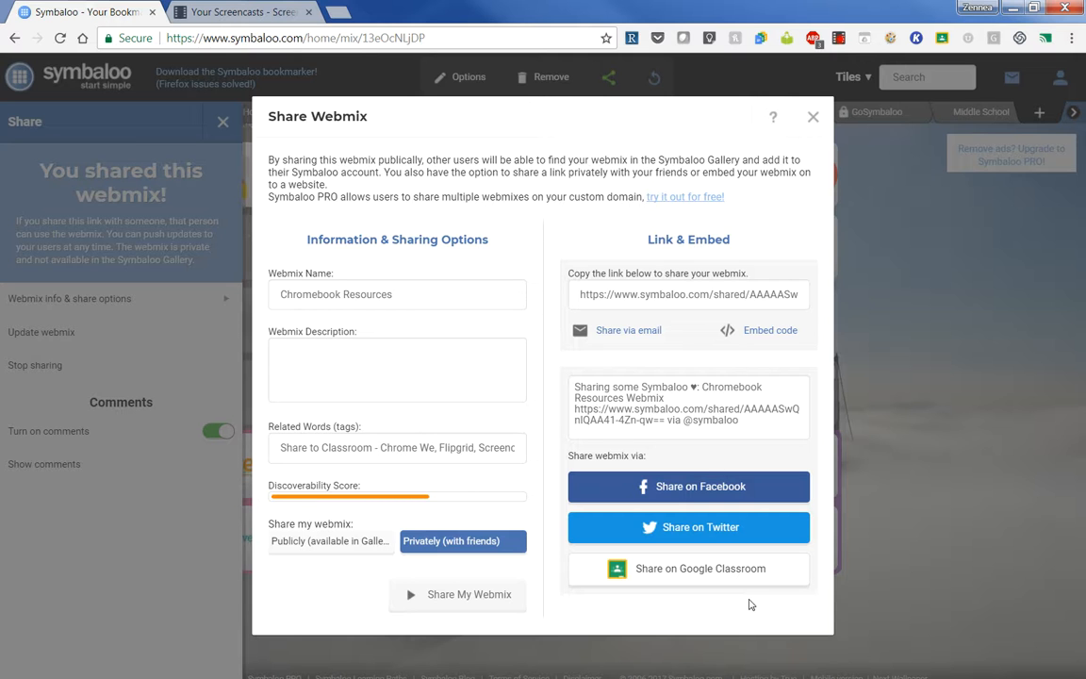
pyautogui.click(812, 119)
pyautogui.click(222, 121)
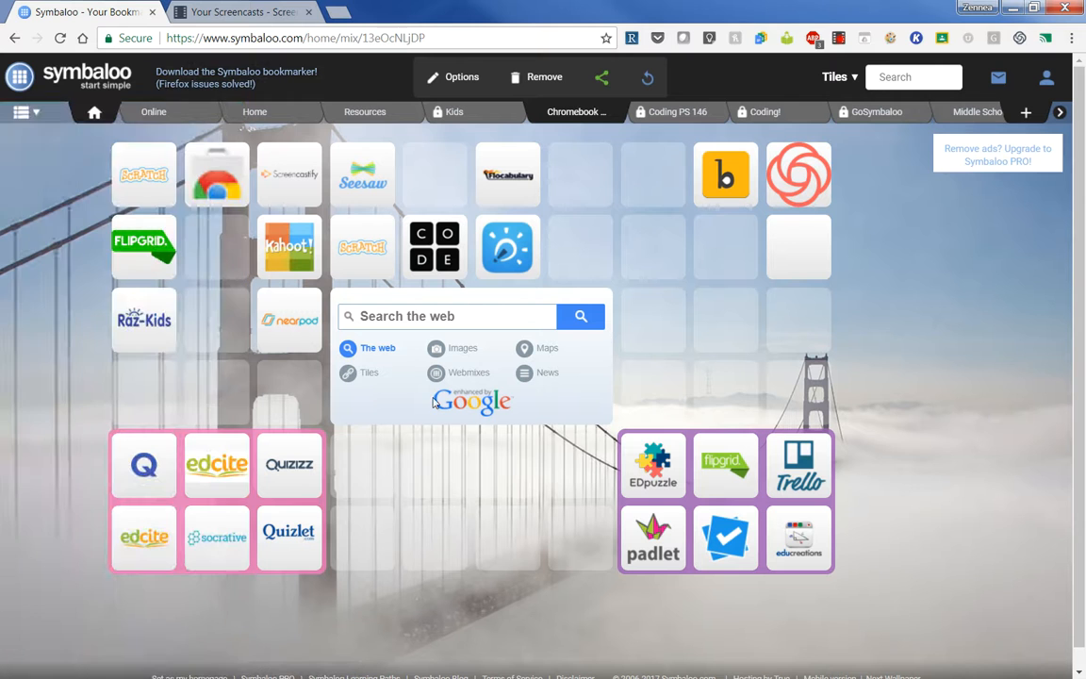